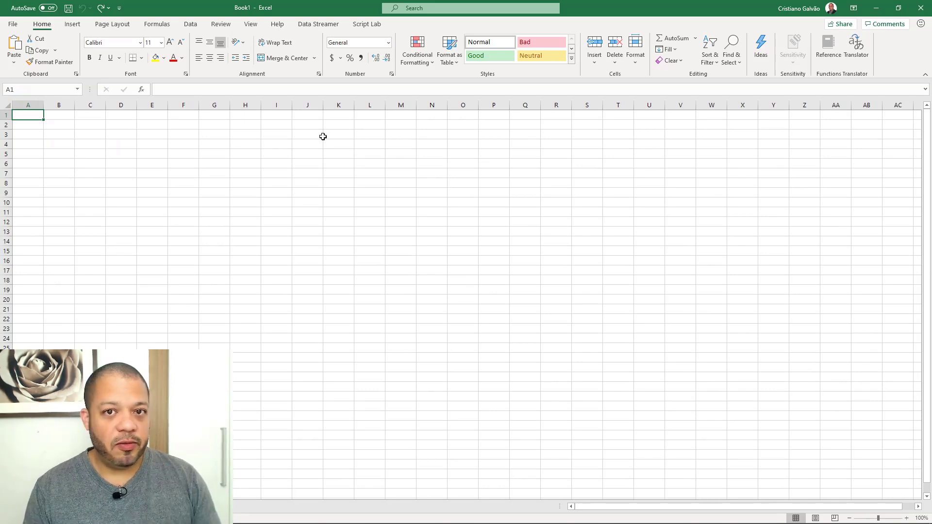
Step: Open Ideas on the blank sheet and load the Year, Category, Product, Sales, Rating sample data
left_click(760, 54)
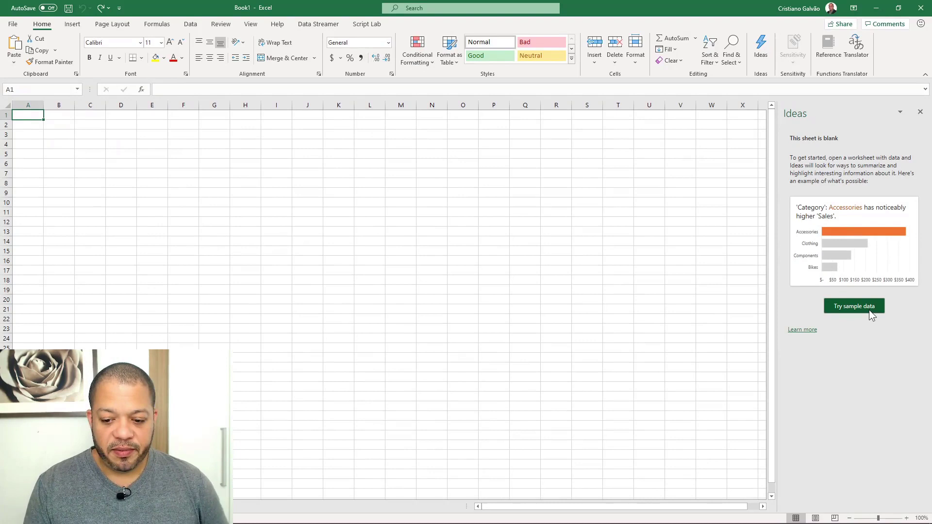
left_click(869, 311)
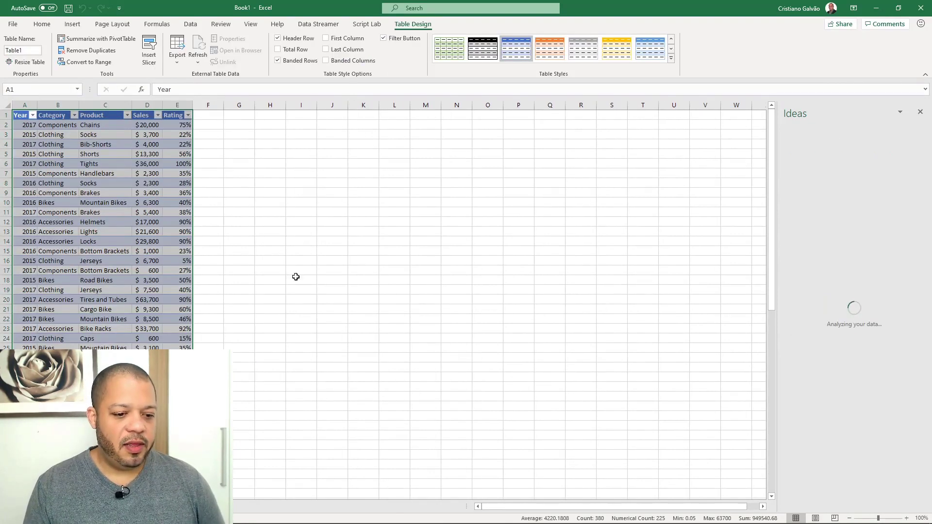
Step: Go to cell A1 and widen the Ideas pane to read its pivot and chart suggestions
left_click(90, 143)
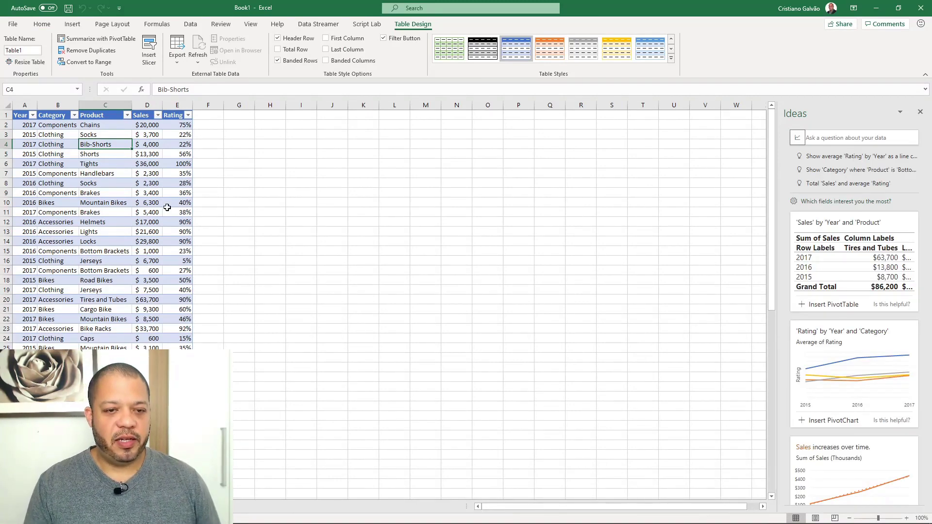
left_click(22, 118)
scroll(177, 245, "up", 9, "ctrl")
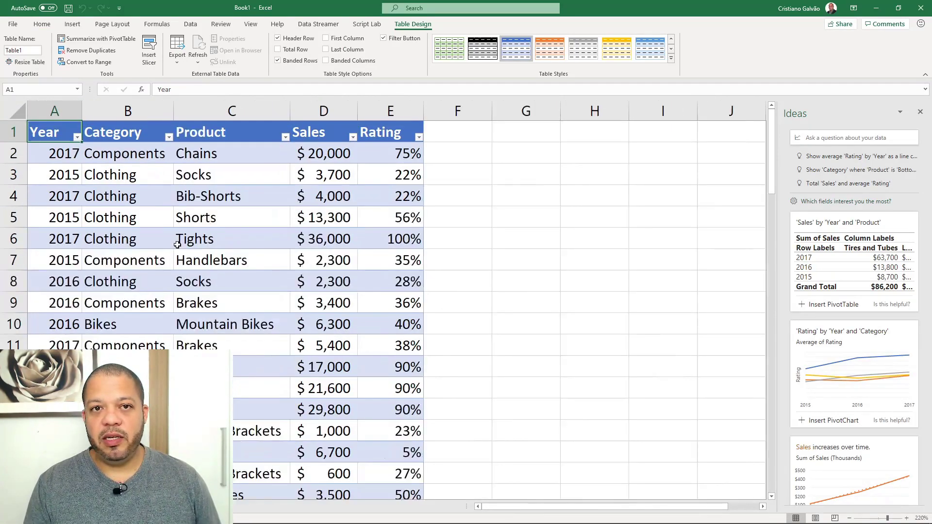
left_click_drag(777, 226, 634, 207)
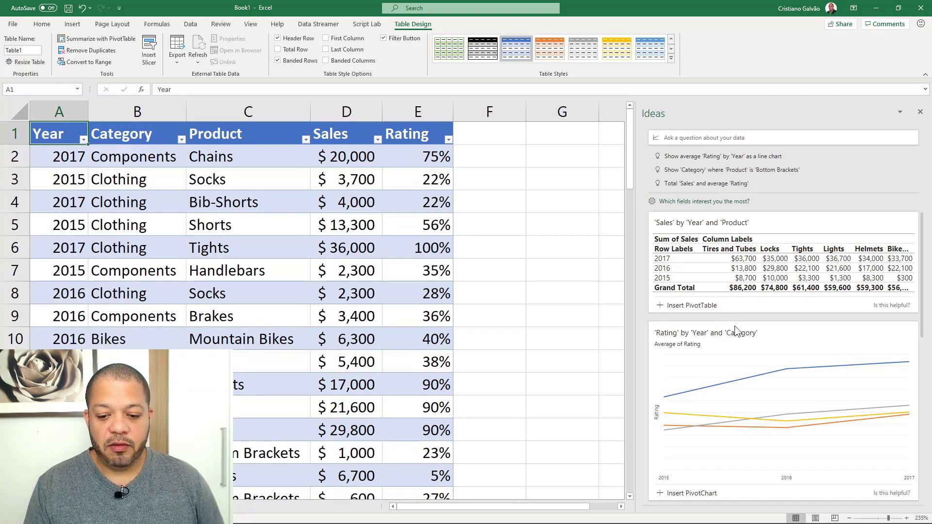
scroll(735, 326, "down", 3)
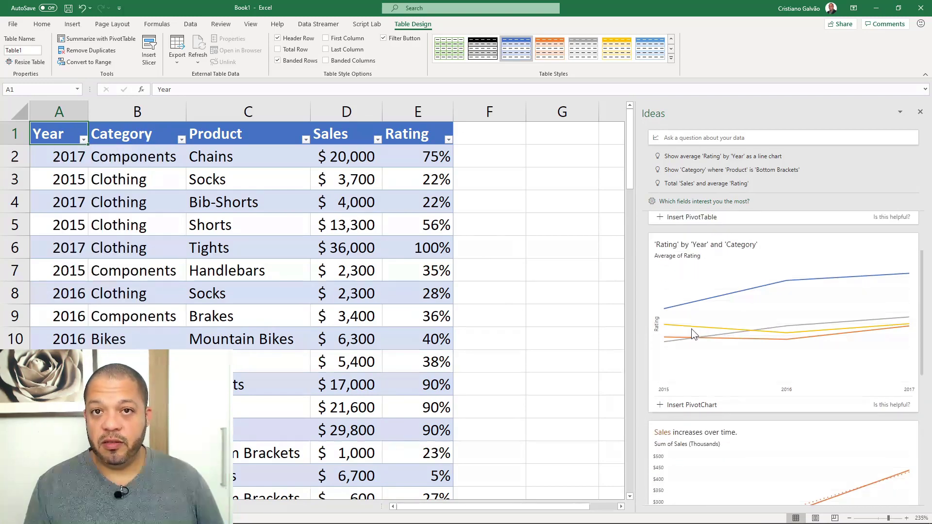
Step: Insert the Average of Rating by Year and Category pivot chart, then close PivotTable Fields
left_click(682, 406)
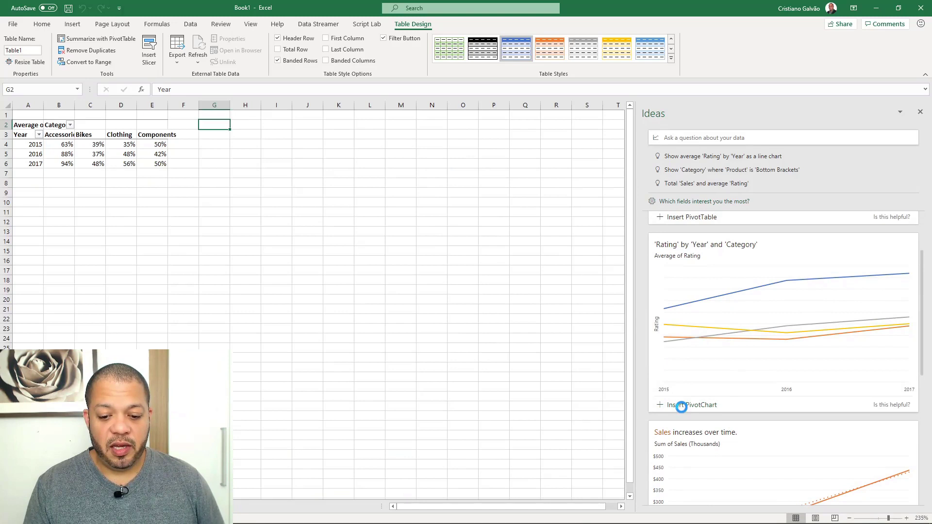
left_click(68, 153)
scroll(199, 237, "up", 5)
scroll(203, 235, "up", 1)
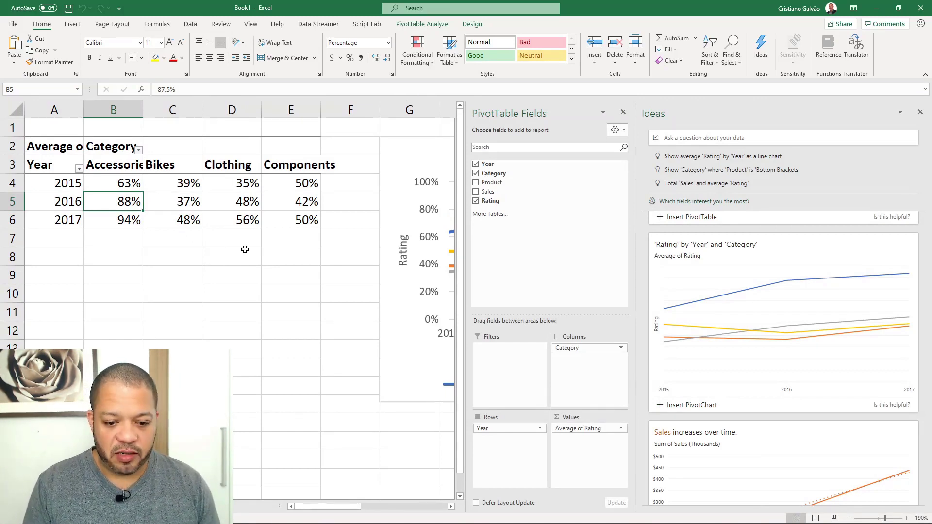
left_click(248, 310)
scroll(316, 329, "down", 4)
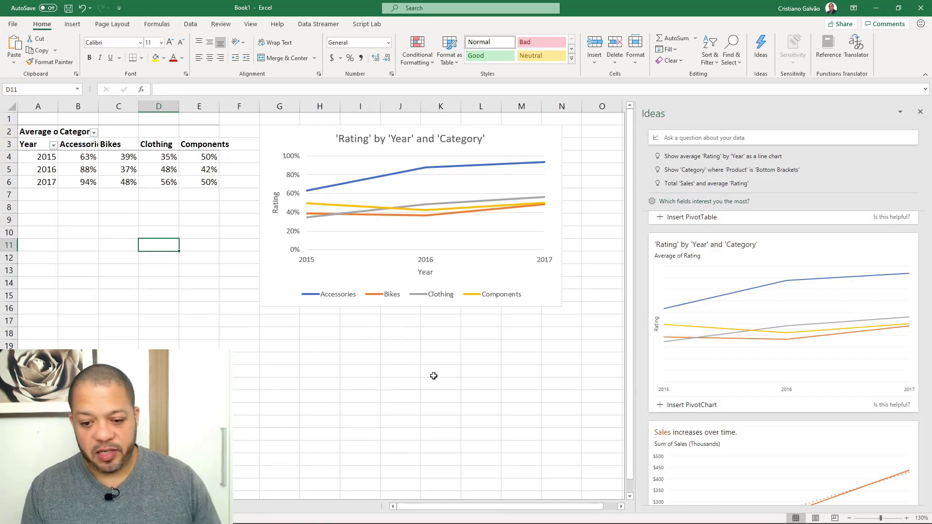
scroll(822, 365, "down", 3)
scroll(816, 363, "down", 1)
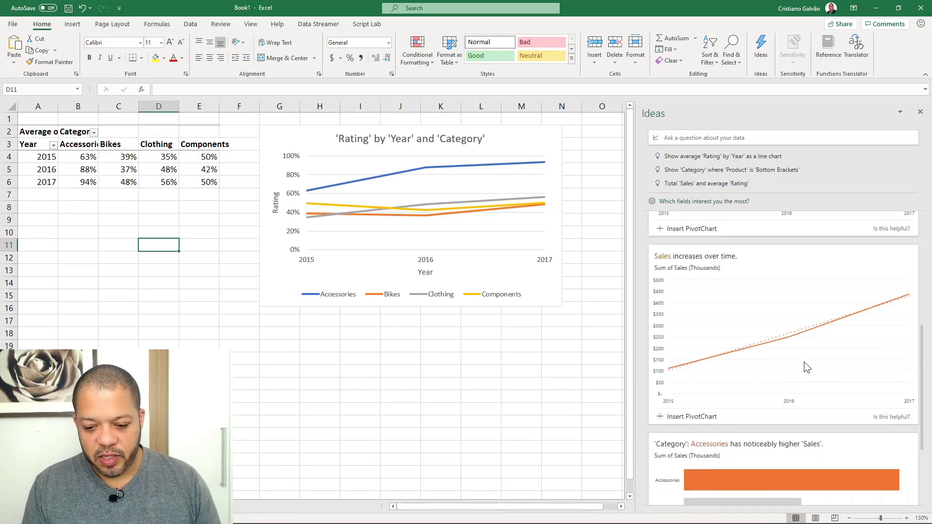
Step: Insert the 'Sales increases over time' Sum of Sales by Year pivot chart
left_click(672, 418)
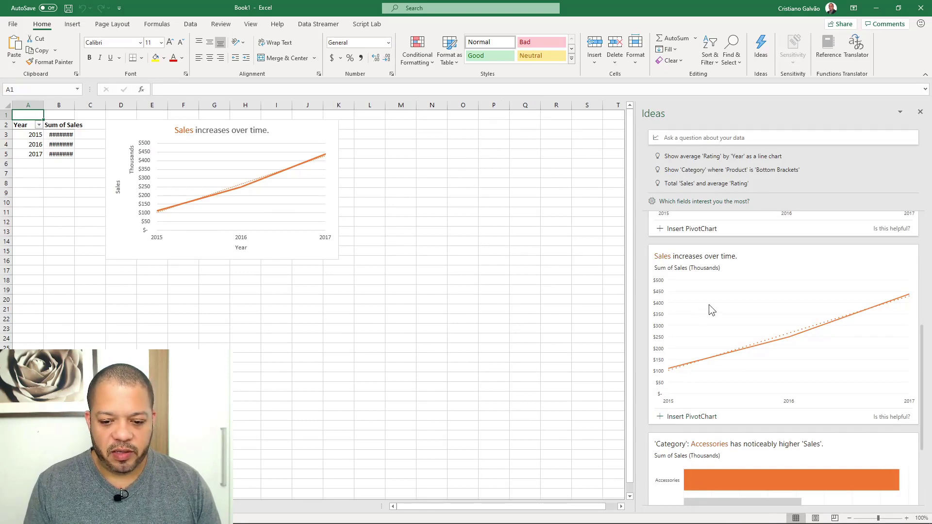
scroll(760, 373, "down", 1)
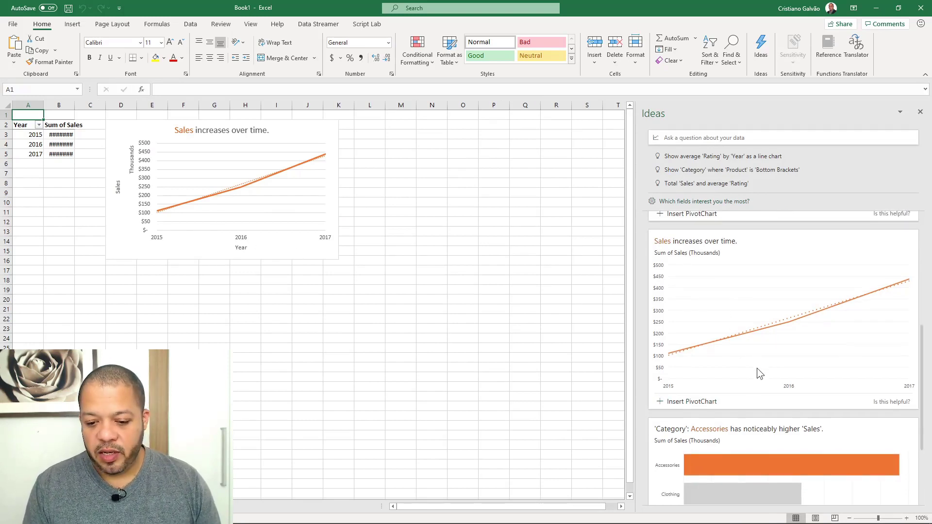
scroll(825, 345, "down", 3)
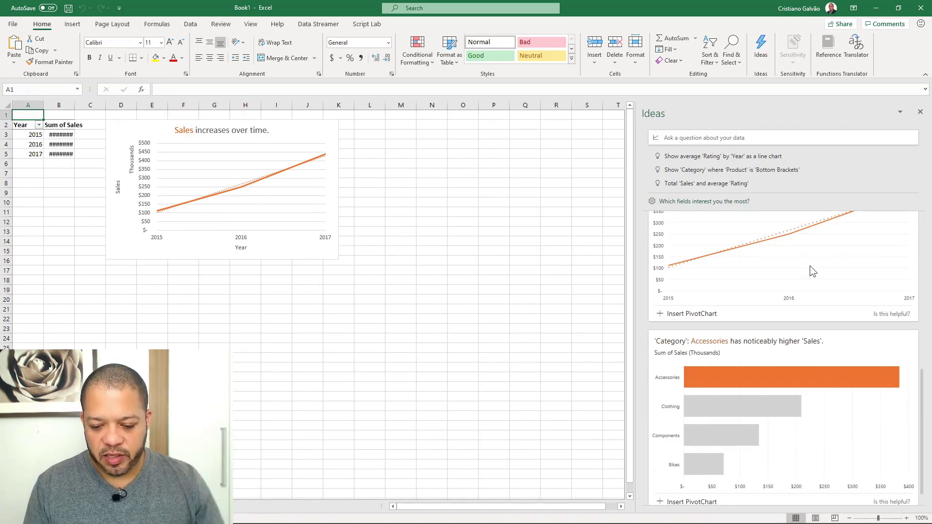
scroll(796, 289, "down", 1)
Step: Insert the Sum of Sales by Category bar chart and resize the Ideas pane
left_click(694, 479)
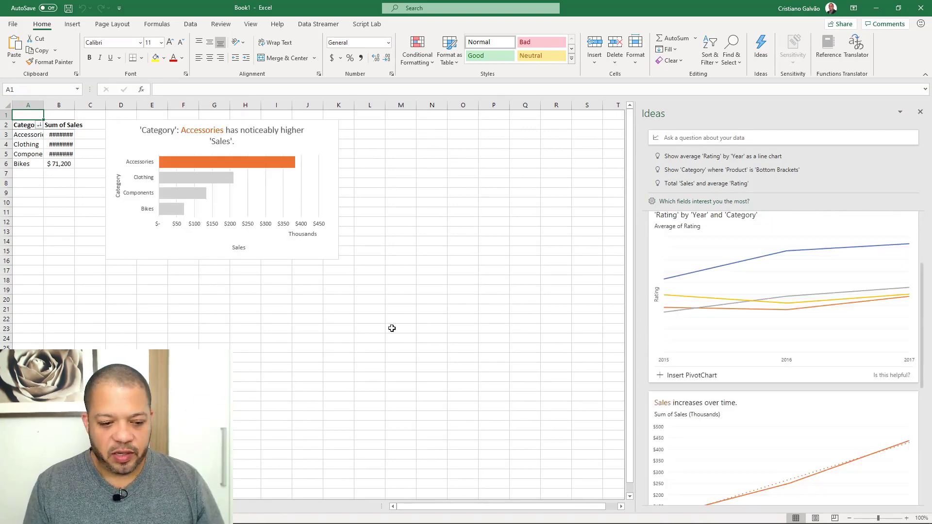
scroll(239, 189, "up", 7)
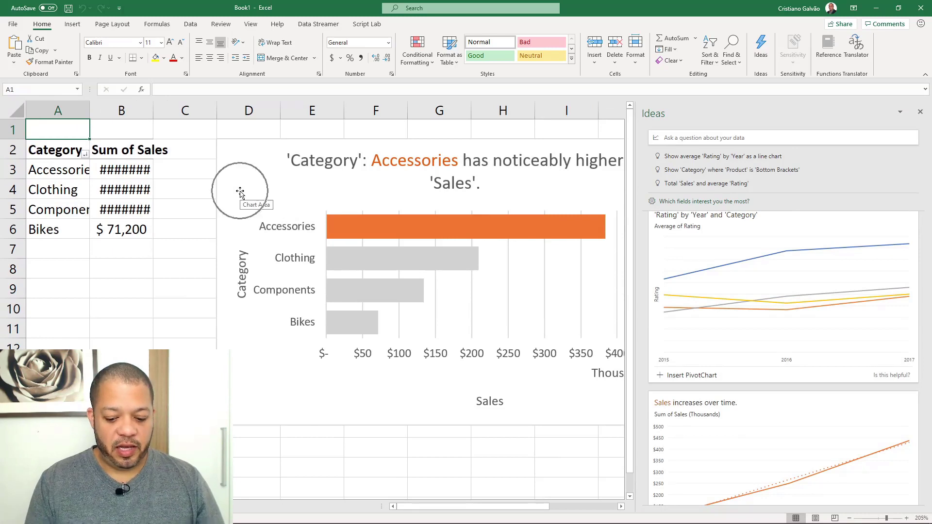
left_click_drag(633, 148, 731, 147)
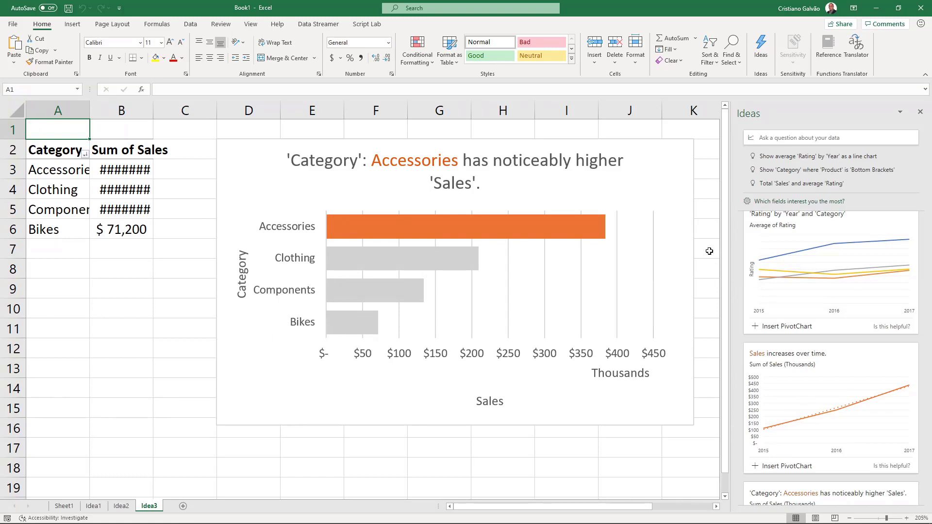
left_click_drag(730, 218, 626, 220)
Step: Show all 9 Ideas suggestions and insert the Sales and Rating correlation chart
scroll(783, 252, "down", 5)
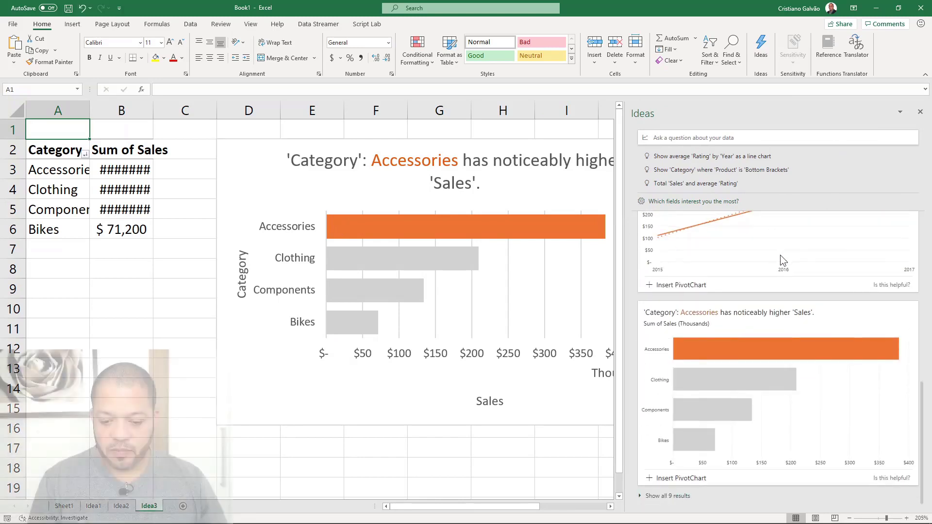
left_click(661, 496)
scroll(673, 486, "down", 5)
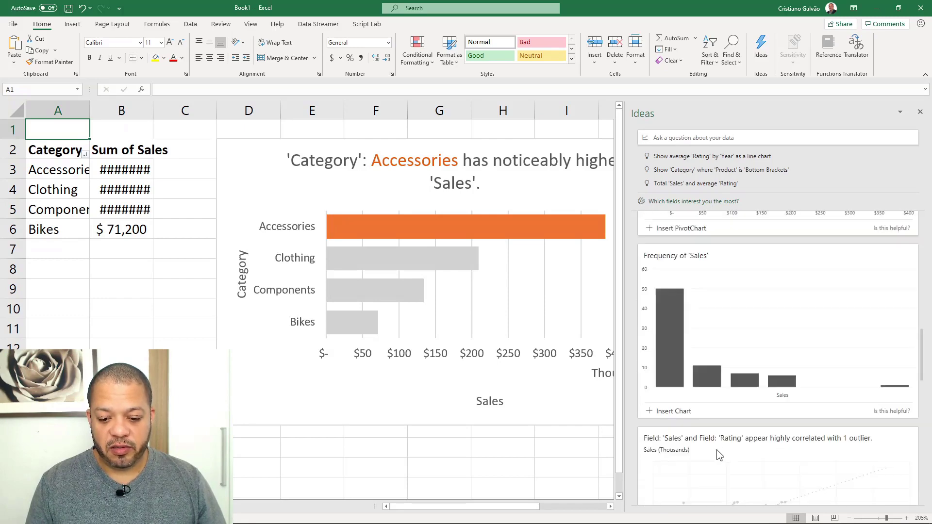
scroll(716, 450, "down", 10)
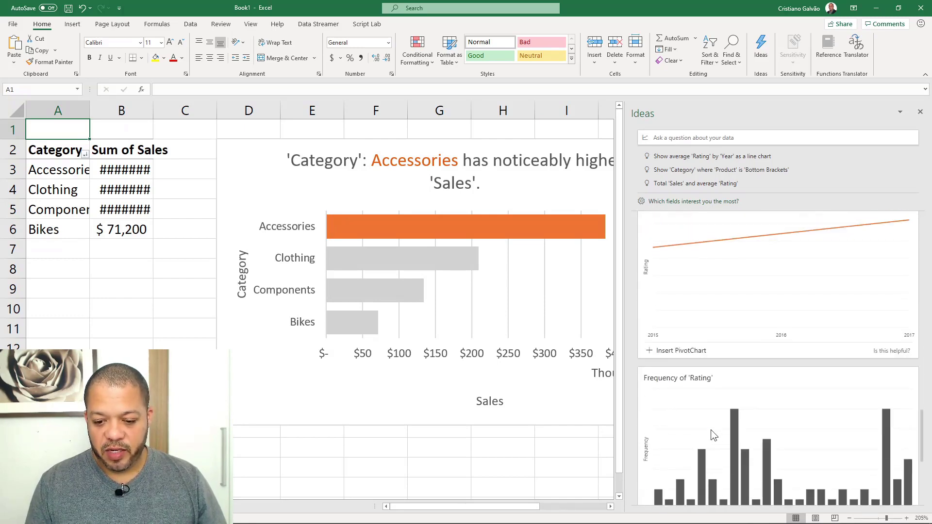
scroll(711, 429, "down", 5)
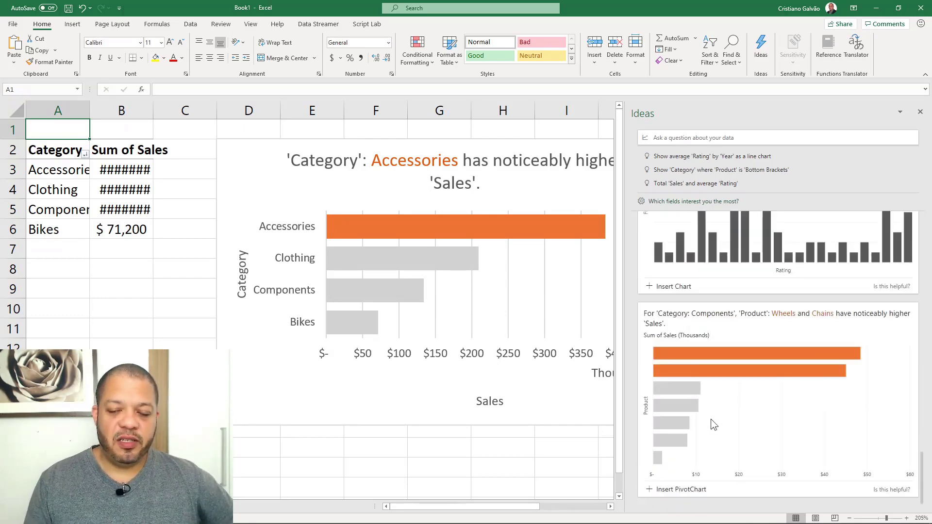
scroll(711, 418, "up", 10)
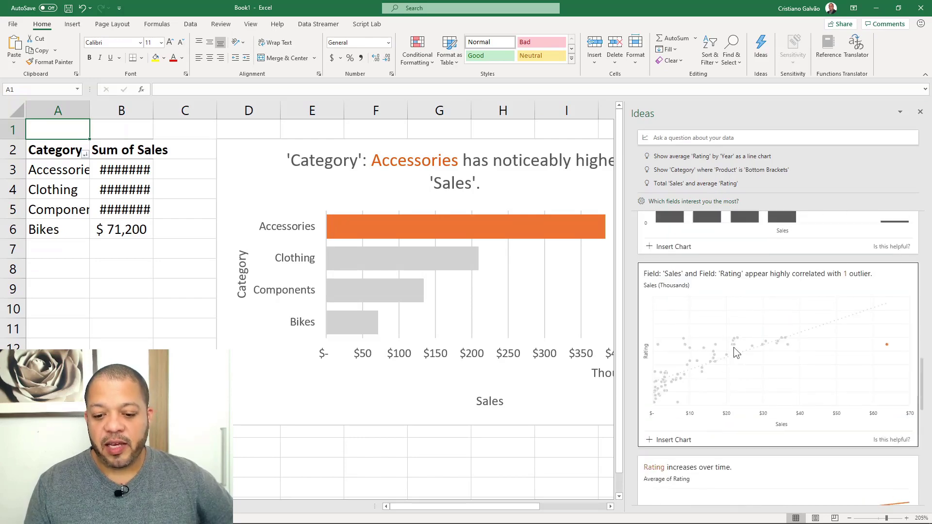
left_click(680, 440)
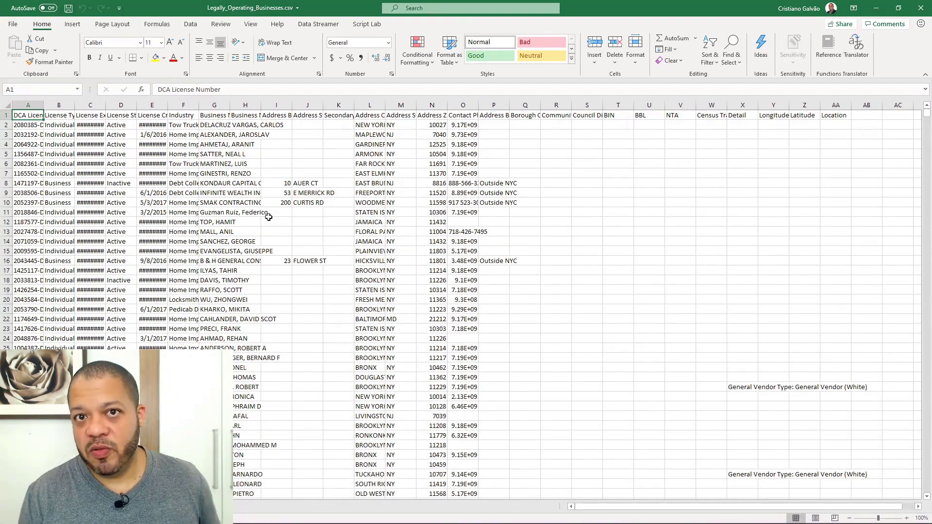
Step: Save the data as Excel Binary Workbook Legally_Operating_Businesses.xlsb, replacing the existing file
left_click(21, 25)
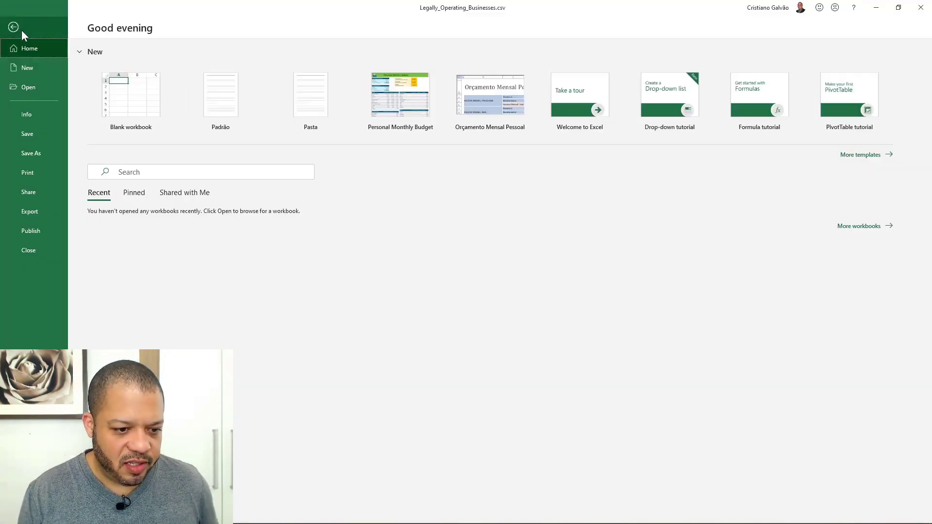
left_click(38, 152)
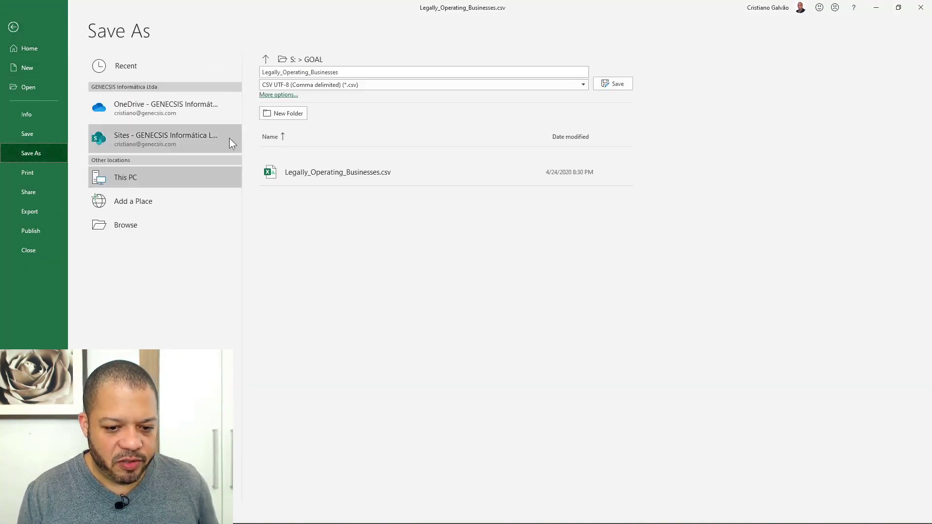
left_click(292, 86)
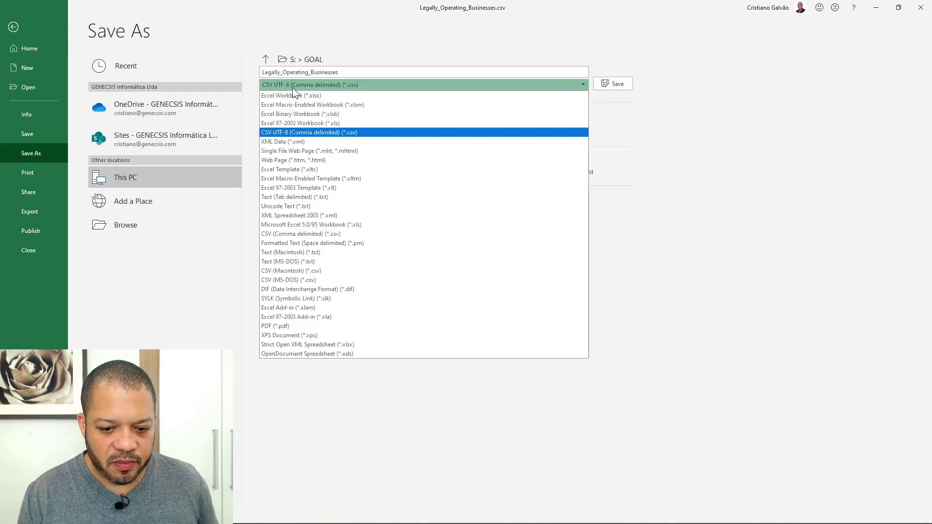
left_click(302, 113)
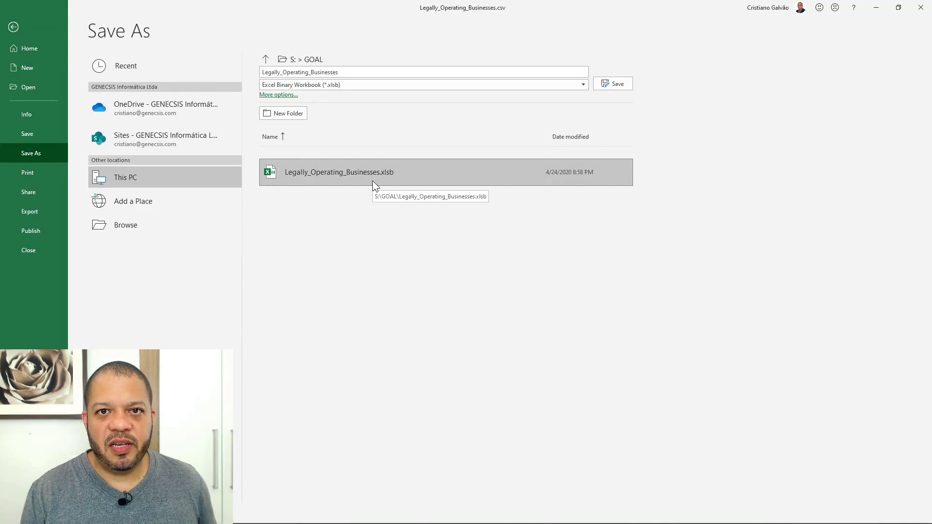
left_click(622, 86)
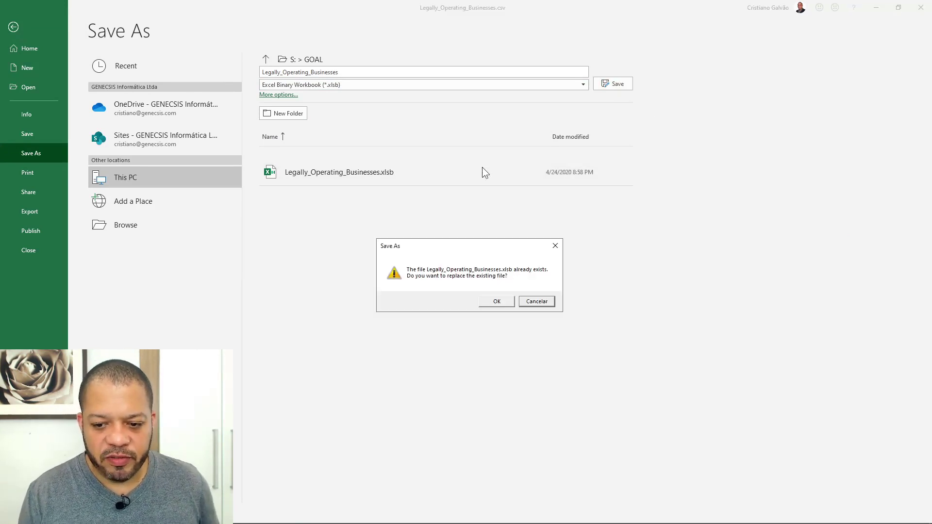
left_click(494, 303)
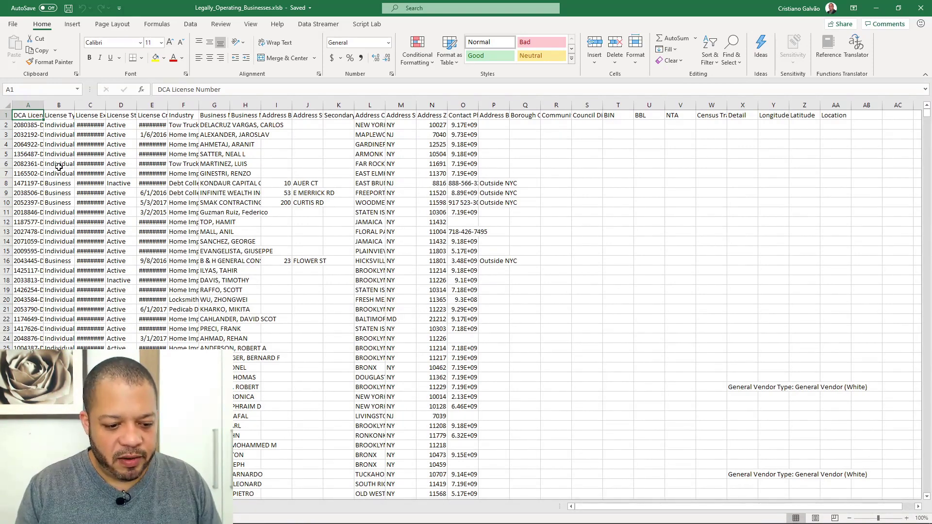
key("ctrl+Down")
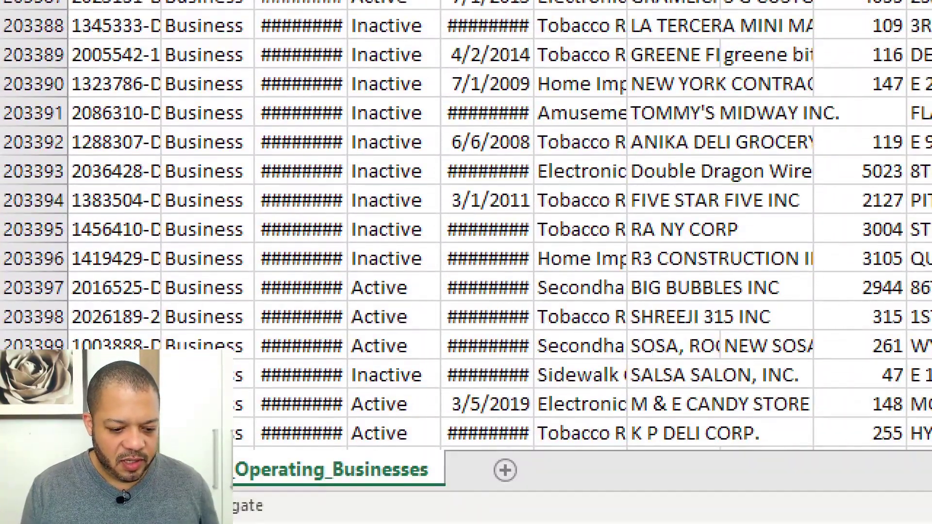
mouse_move(305, 361)
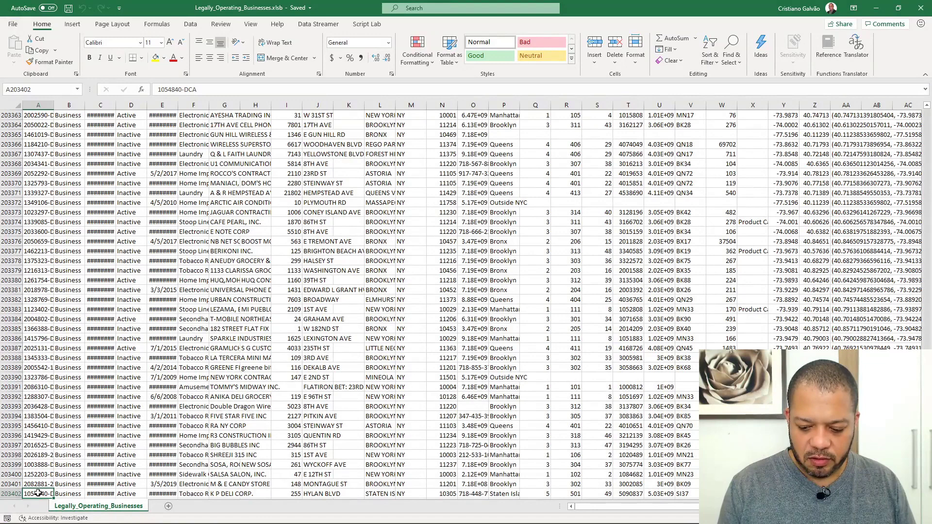
key("ctrl+Home")
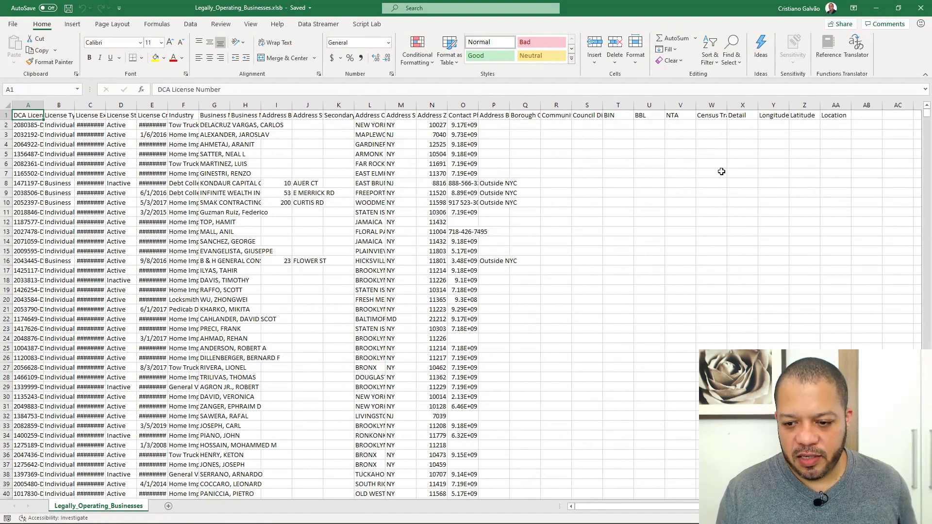
Step: Run Ideas on the full license dataset and dismiss the 'Too much of a good thing?' message
left_click(761, 48)
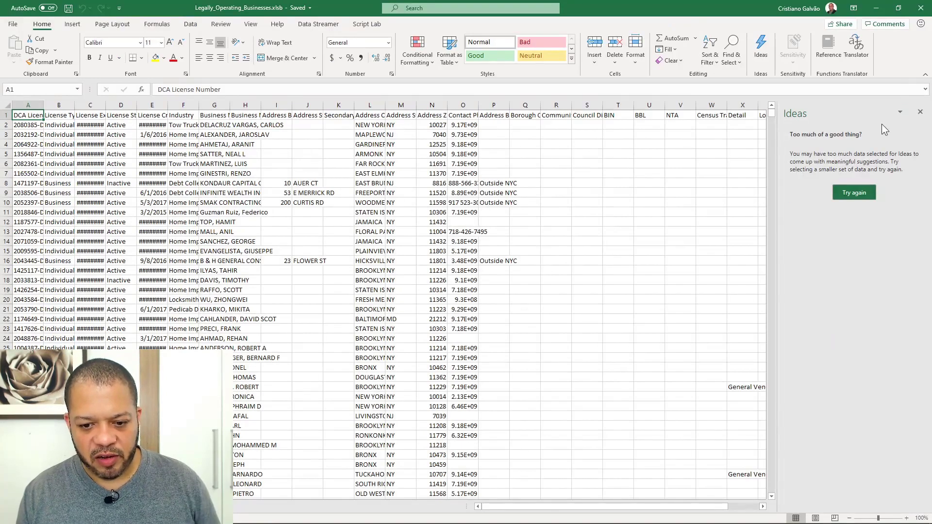
left_click(920, 112)
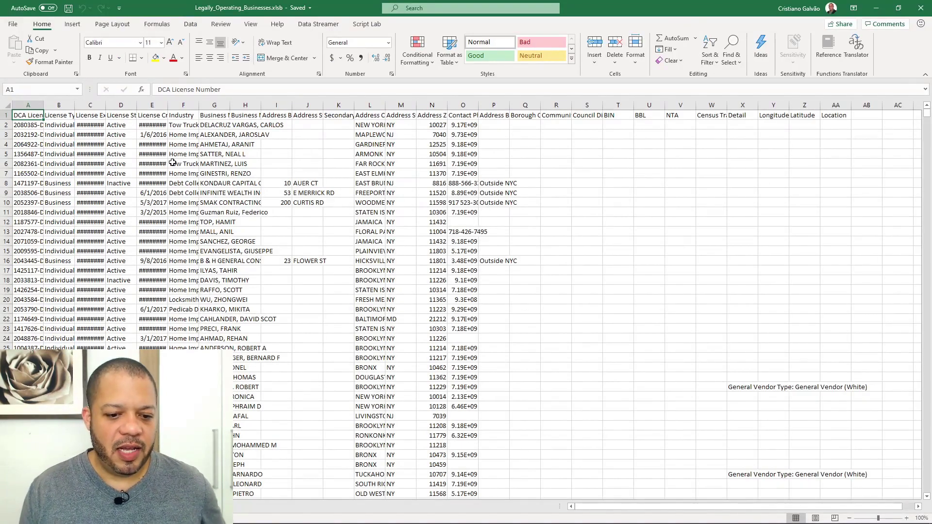
Step: Select columns A through J and run Ideas on that selection
left_click_drag(35, 106, 301, 106)
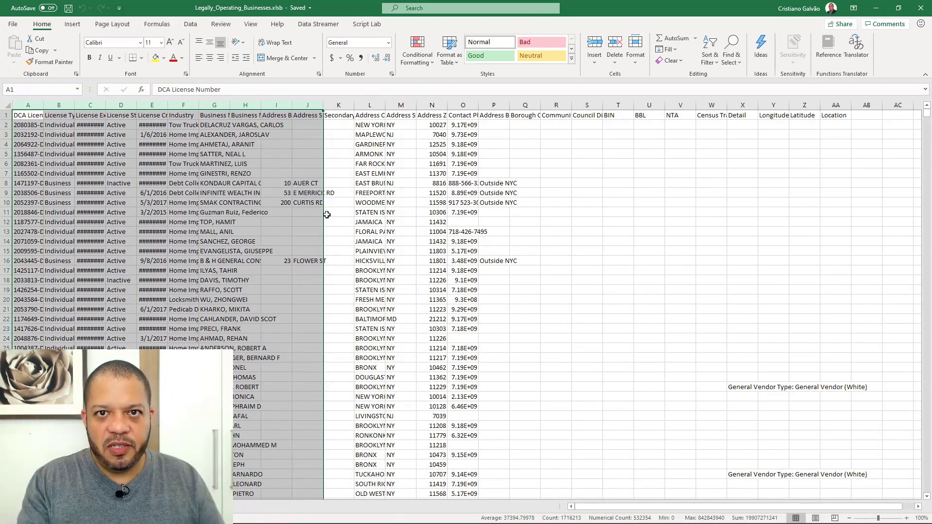
left_click(760, 49)
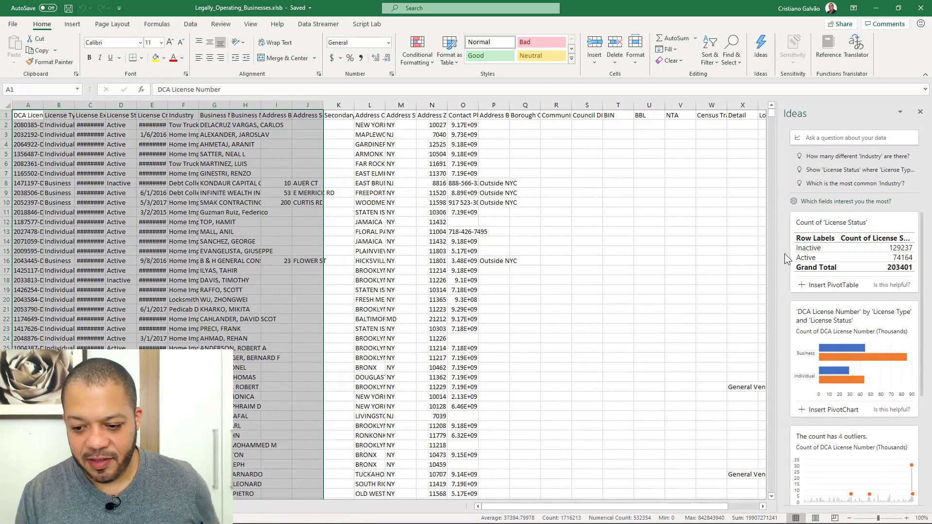
Step: Widen the Ideas pane and scroll down to the License Type bar chart card
left_click_drag(776, 254, 612, 253)
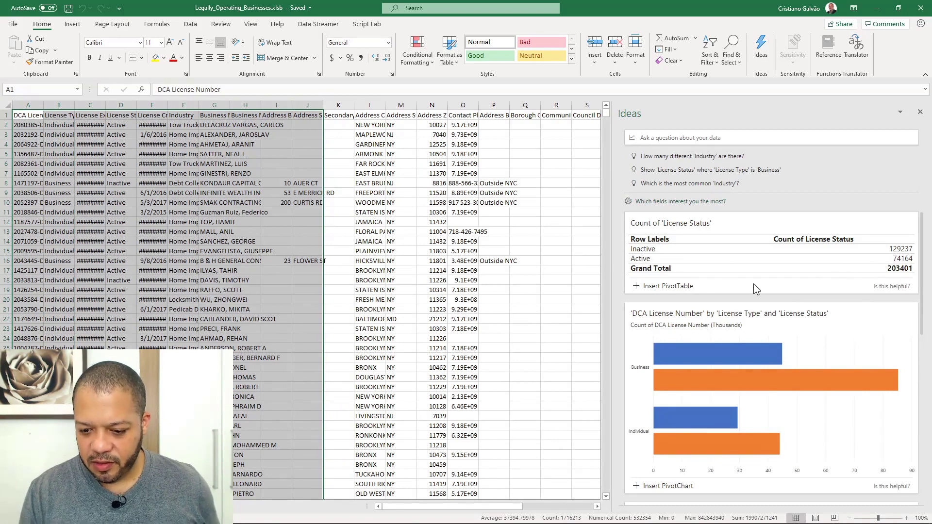
scroll(752, 290, "down", 1)
scroll(756, 304, "down", 1)
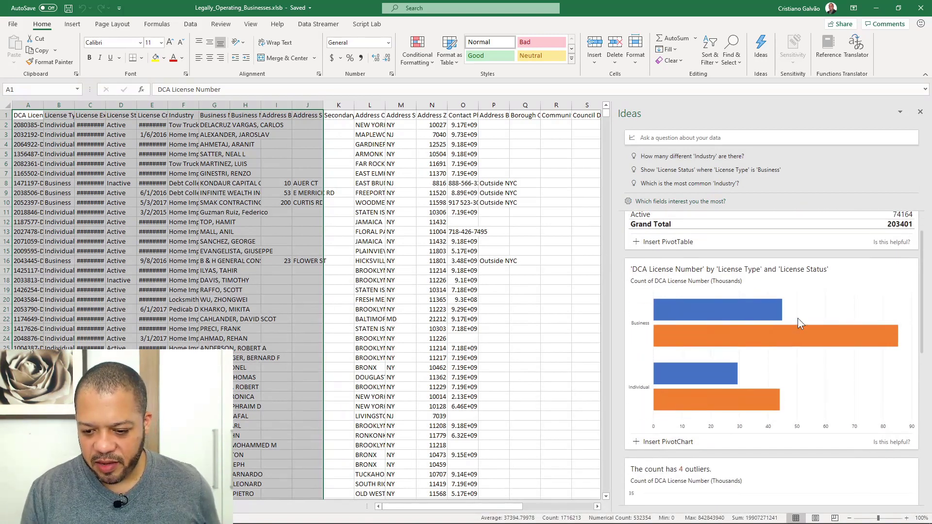
Step: Insert the License Type by License Status count pivot chart and display its PivotTable Fields
left_click(668, 443)
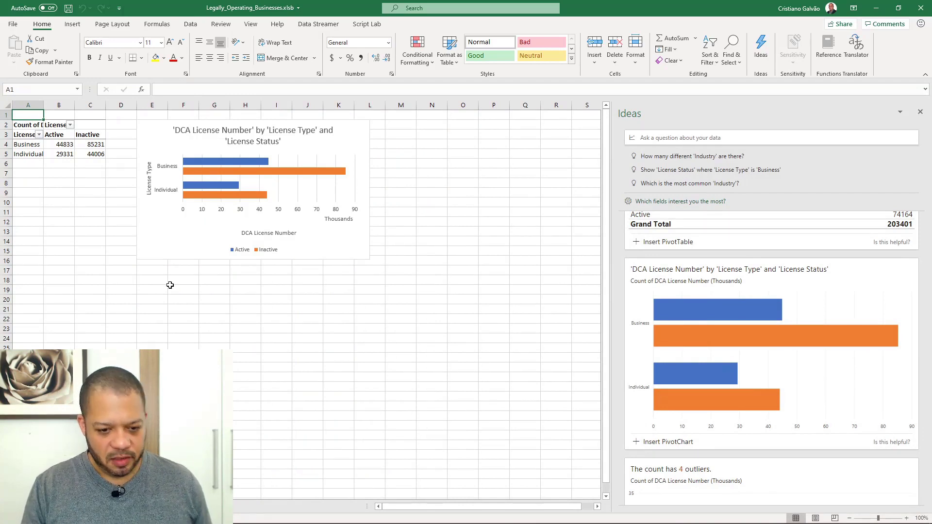
left_click(60, 164)
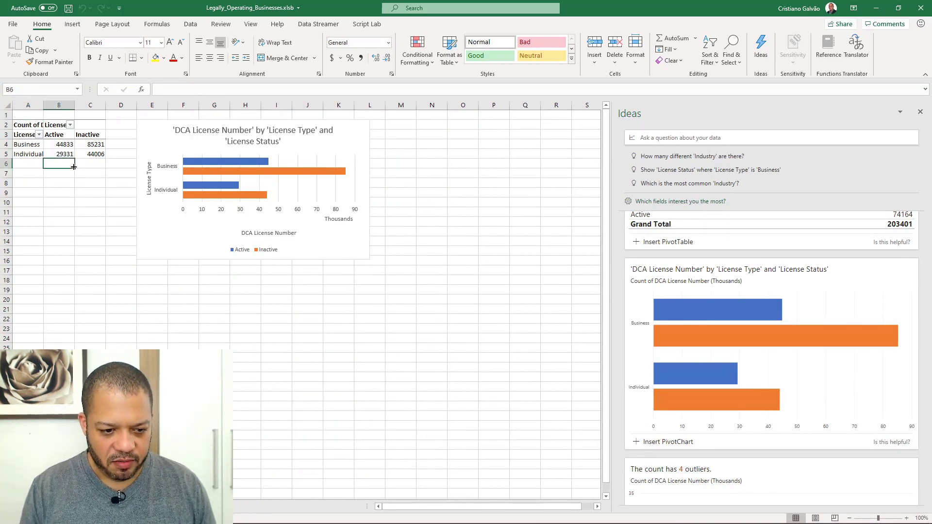
scroll(63, 170, "up", 4)
left_click(64, 173)
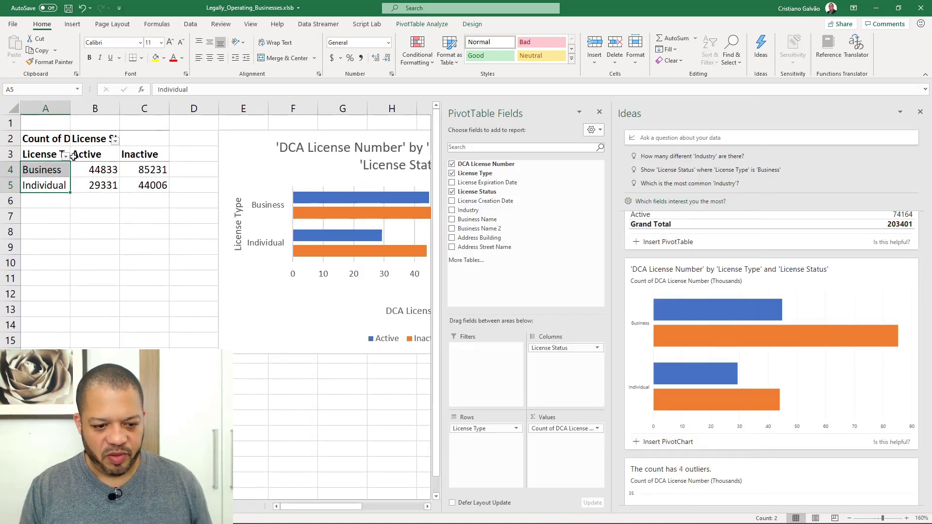
left_click(62, 186)
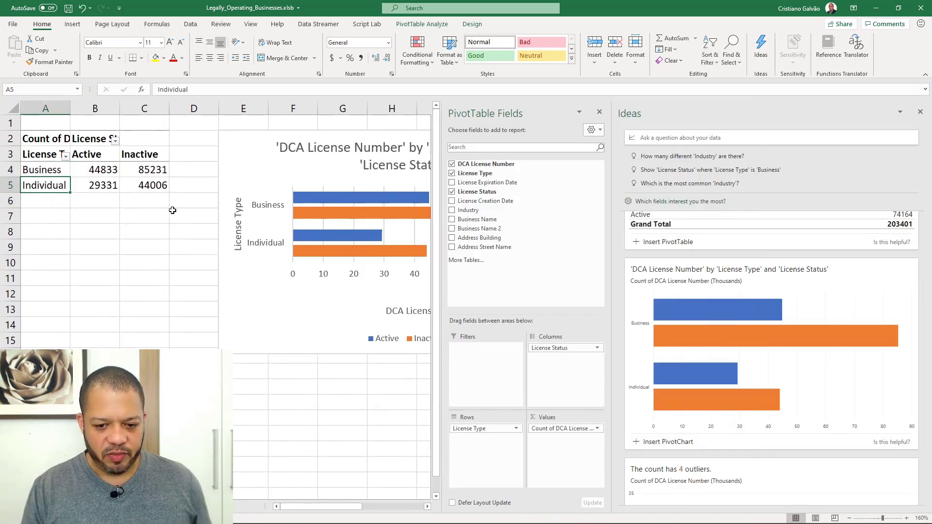
left_click(149, 305)
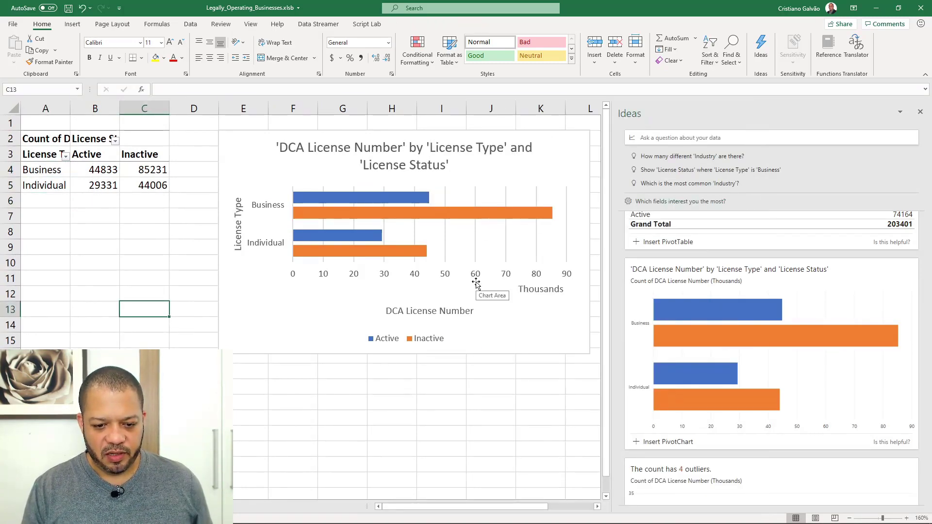
left_click(87, 185)
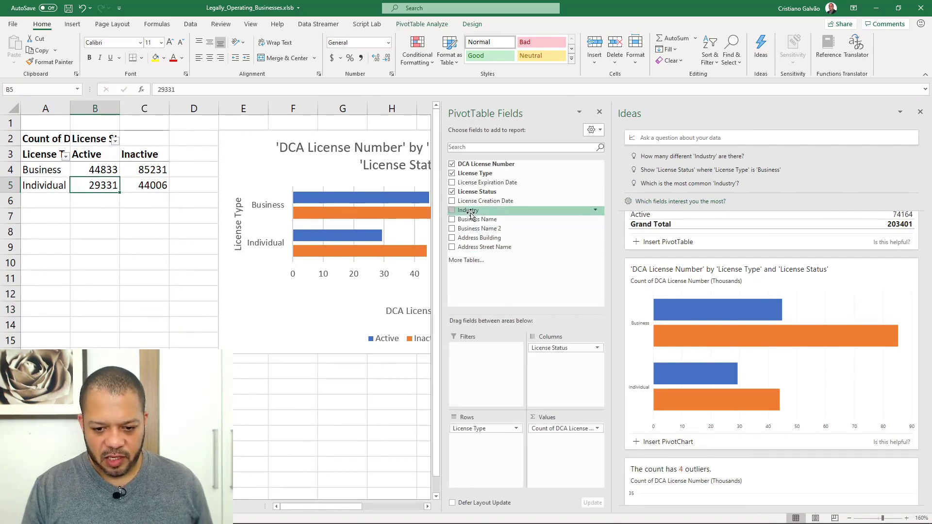
Step: Place the Industry field in Rows so license counts split by Industry, Active and Inactive
left_click_drag(471, 215, 478, 388)
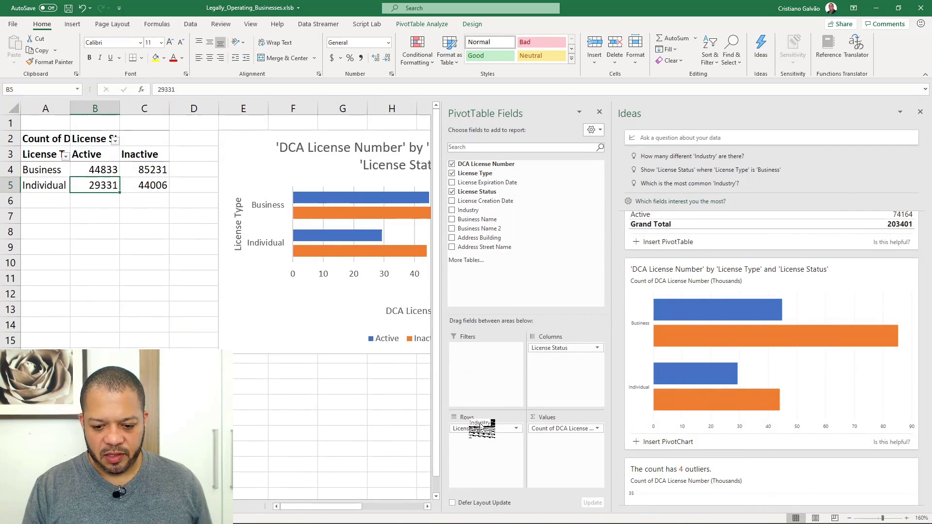
left_click_drag(480, 425, 377, 427)
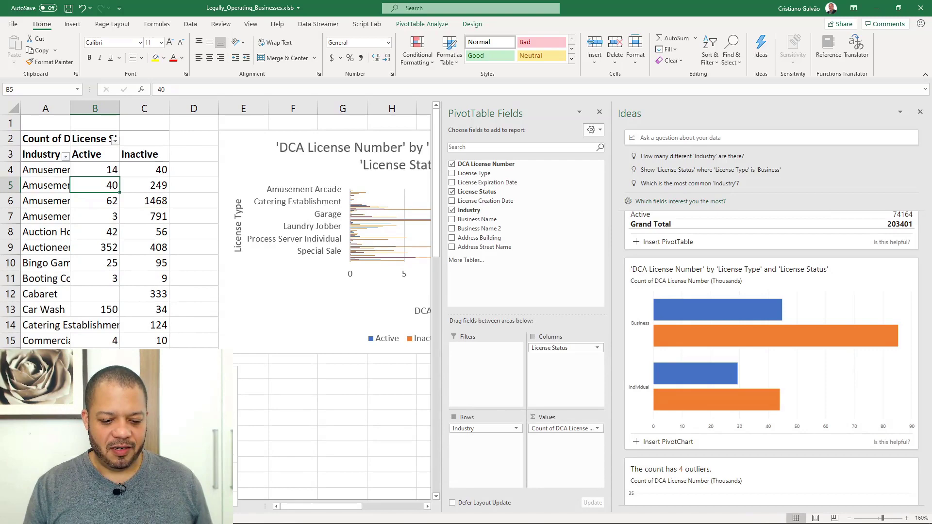
Step: Delete the Industry pivot sheet permanently
key("alt+h")
key("d")
key("s")
left_click(450, 294)
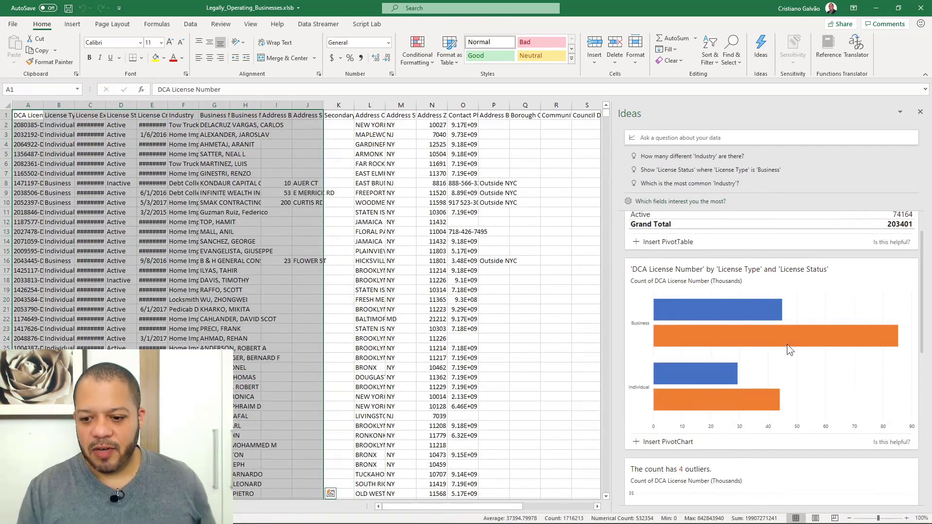
Step: Insert the 'The count has 4 outliers' PivotChart from Ideas and close the PivotChart field list
scroll(787, 344, "down", 3)
scroll(784, 340, "down", 1)
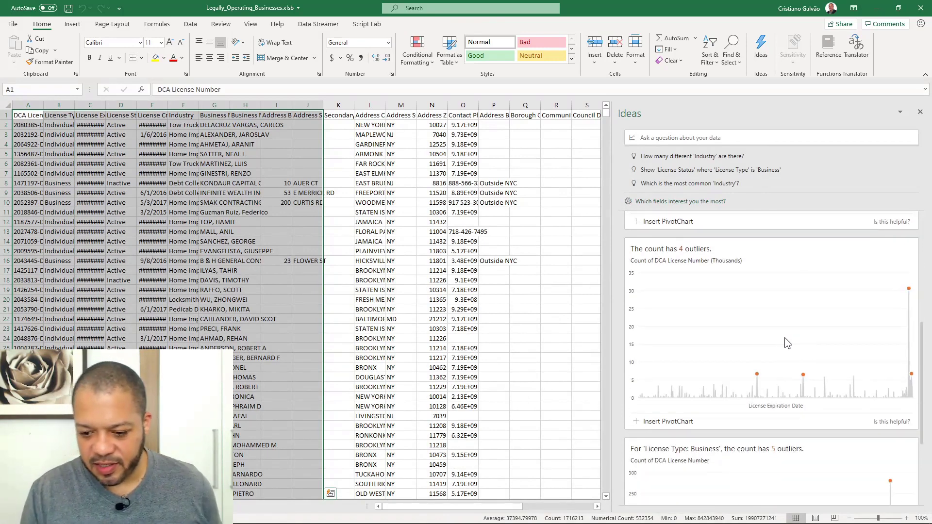
left_click(666, 423)
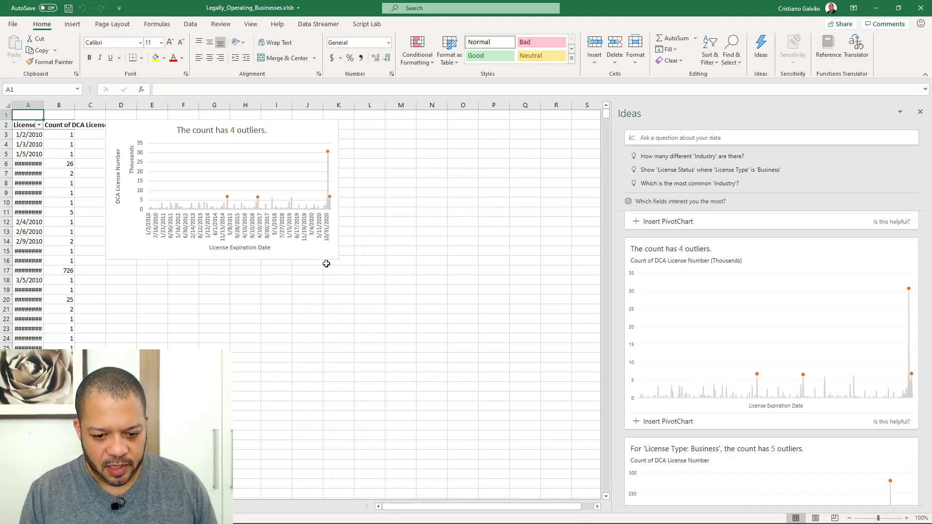
left_click(323, 257)
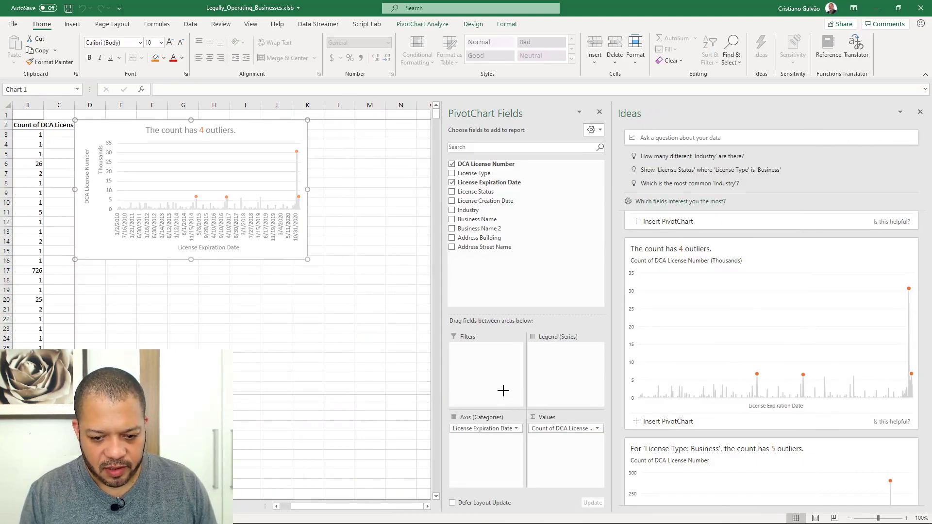
left_click(359, 424)
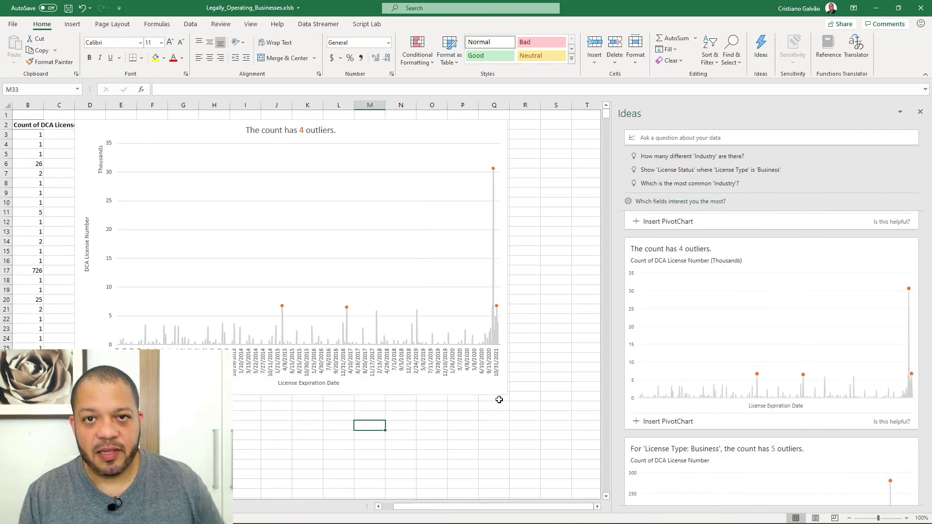
left_click(422, 250)
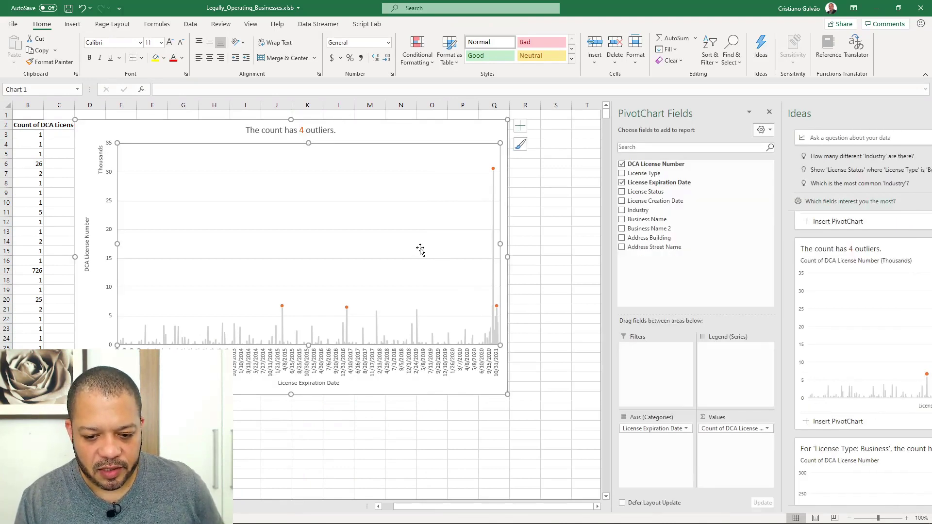
left_click(600, 112)
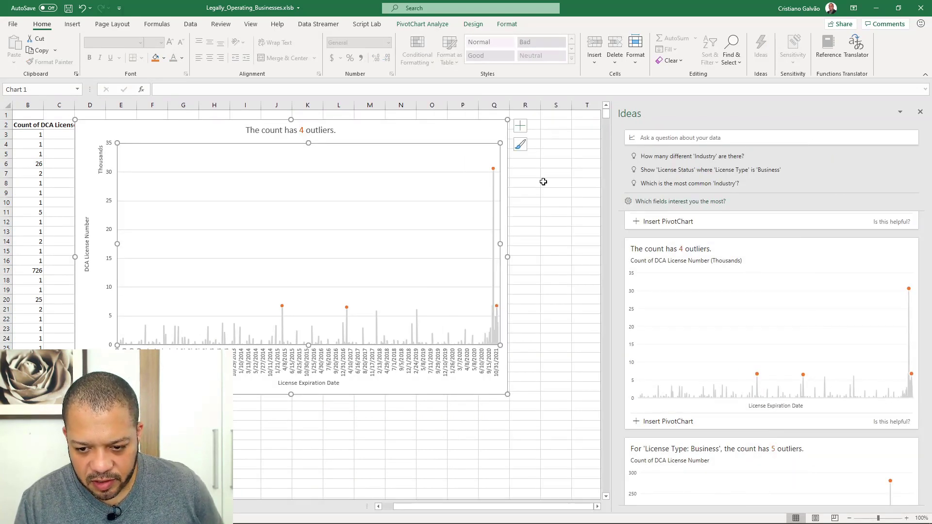
left_click(436, 433)
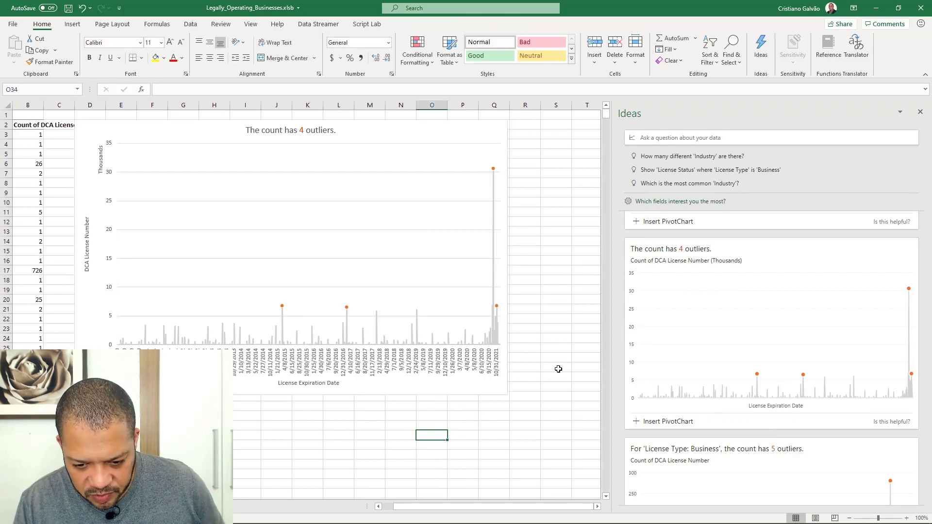
Step: Scroll around the sheet to inspect the outliers chart by License Expiration Date
scroll(539, 357, "up", 4)
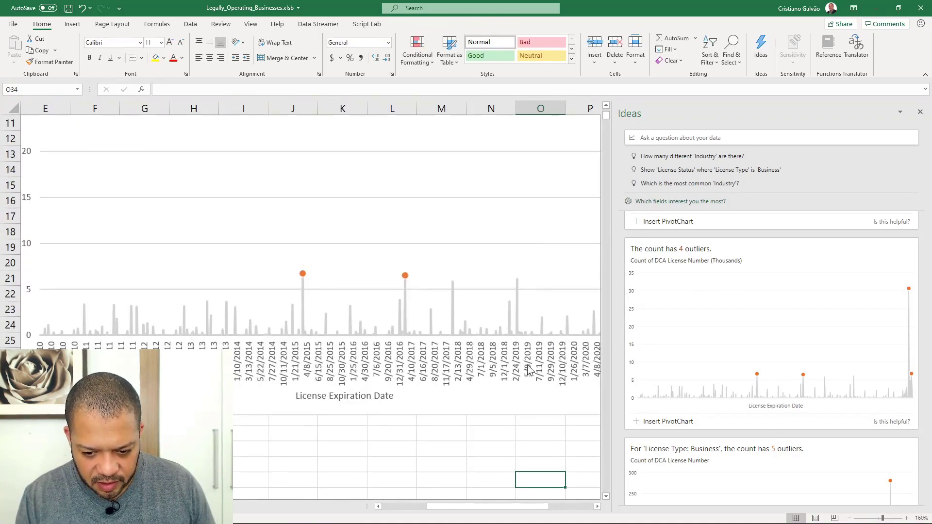
scroll(475, 434, "right", 3)
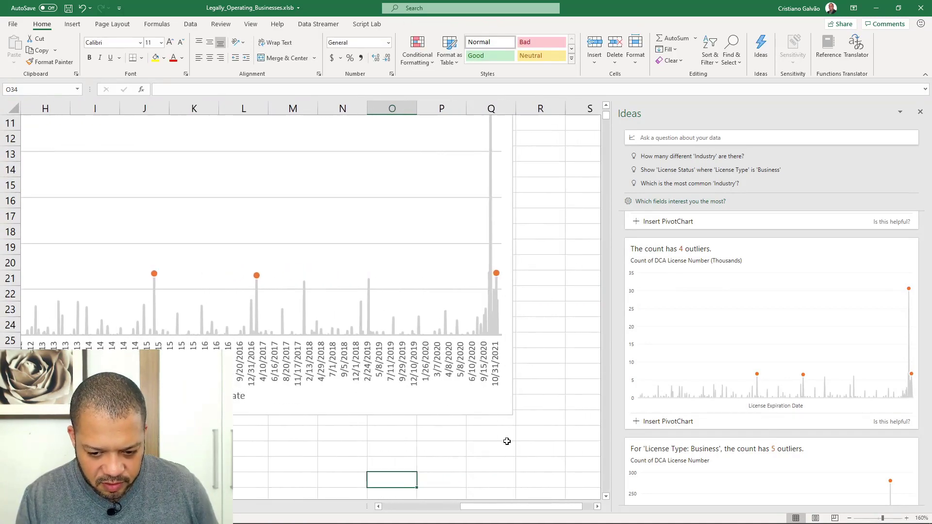
scroll(493, 333, "up", 3)
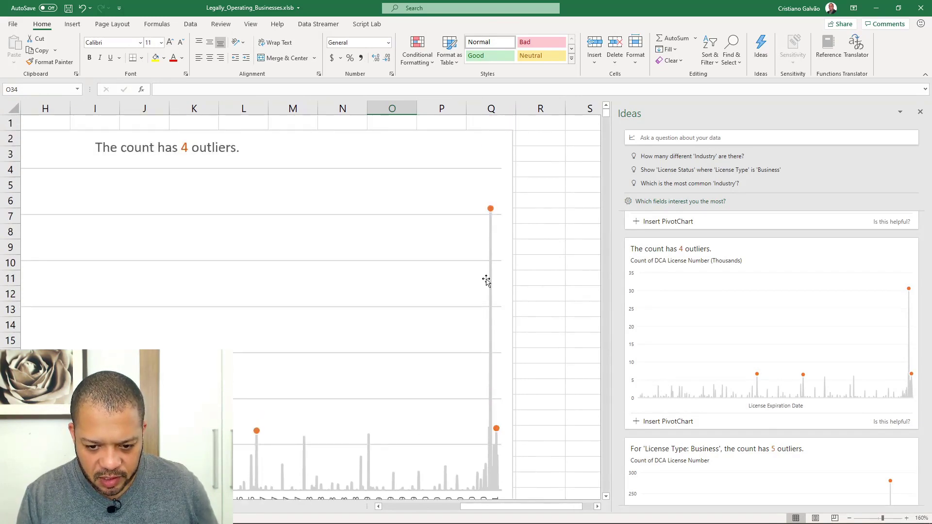
mouse_move(491, 209)
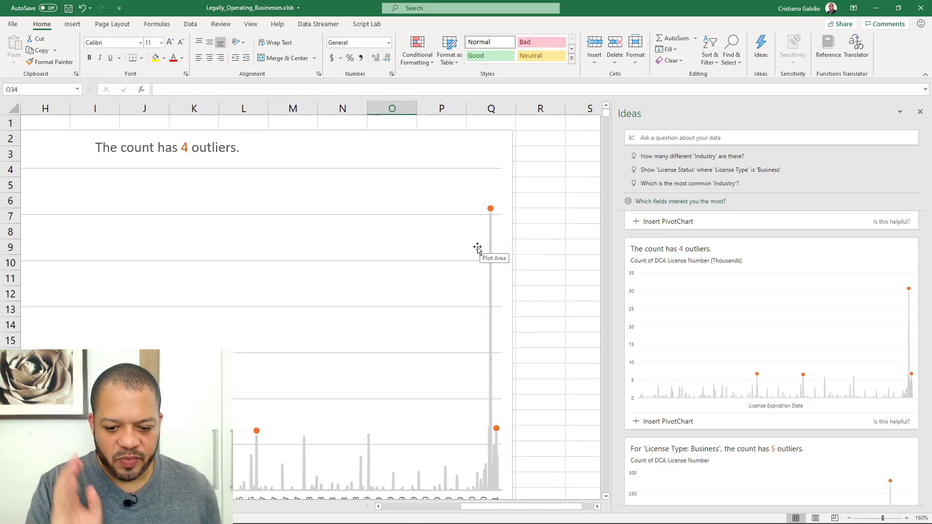
scroll(848, 381, "down", 3)
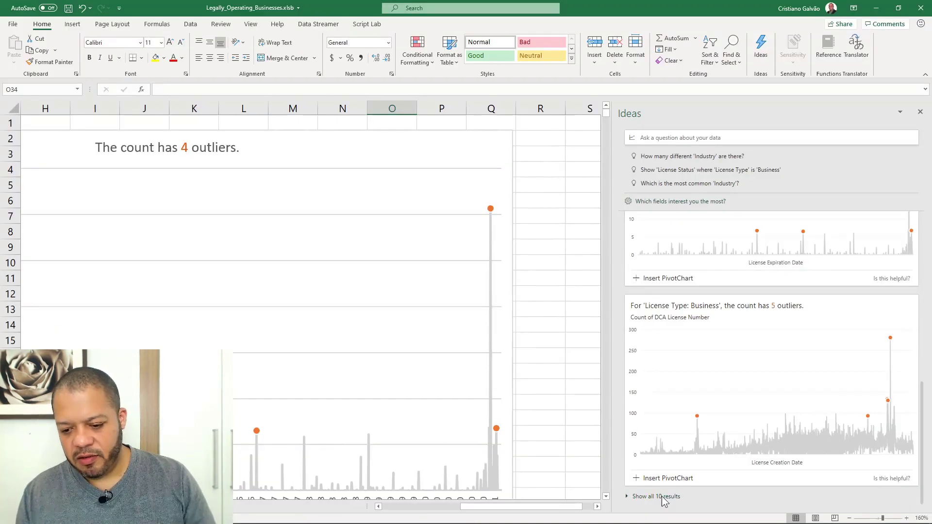
Step: Show all 10 Ideas results and scroll to the Individual-license Industry card
left_click(656, 498)
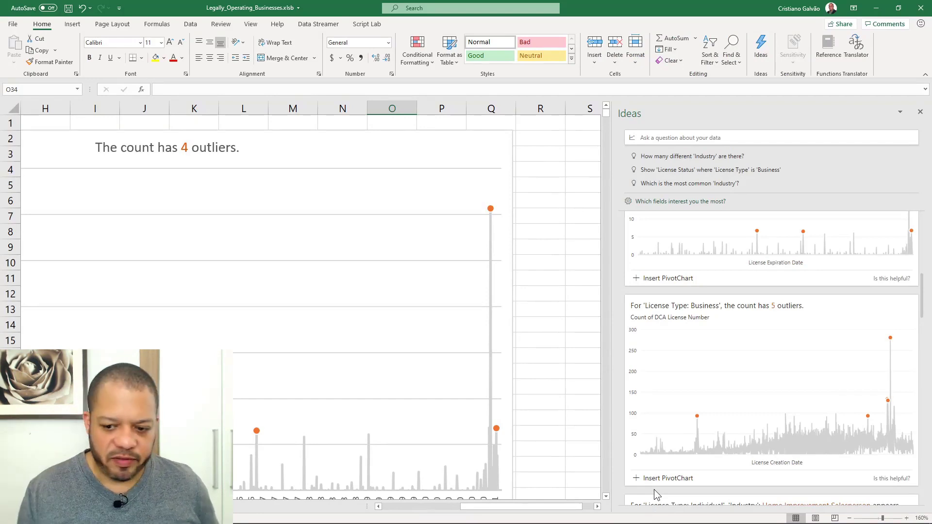
scroll(660, 487, "down", 5)
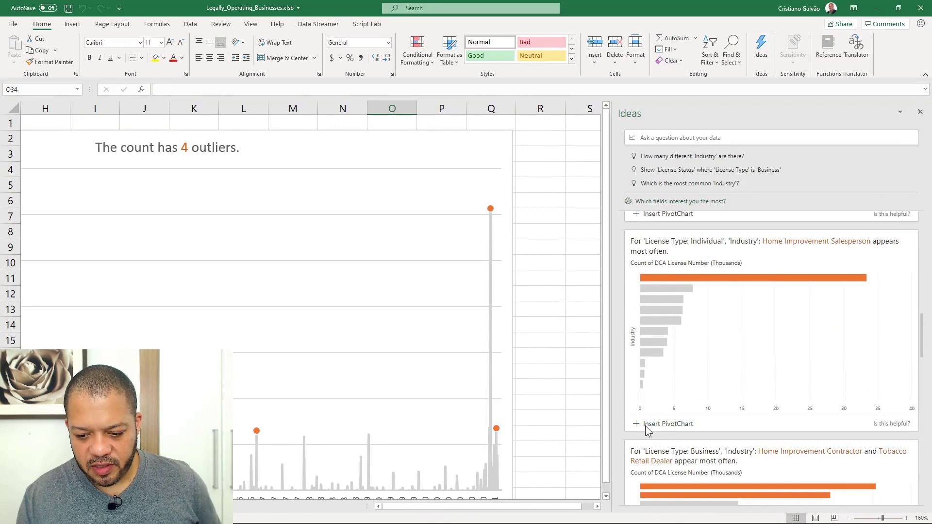
Step: Insert Industry PivotCharts for Individual and Business licenses, creating the Idea3 and Idea4 sheets
left_click(629, 419)
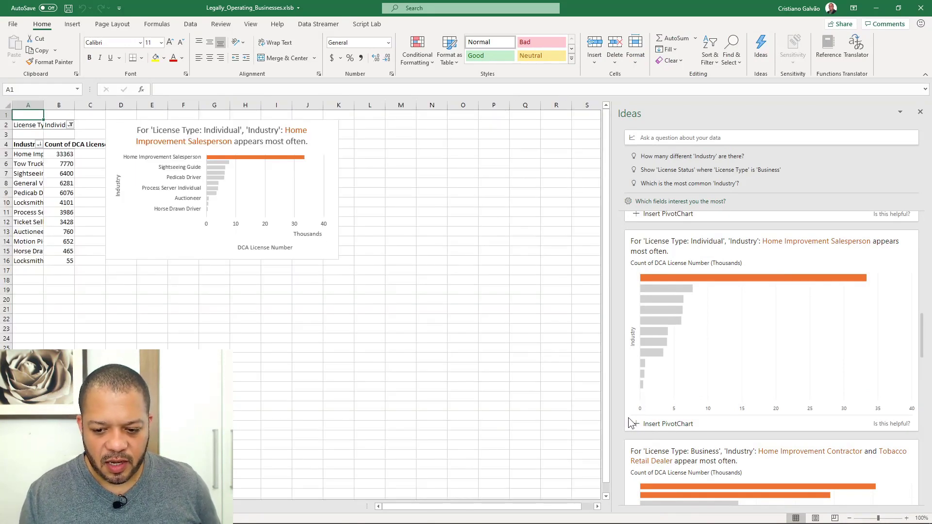
left_click(208, 296)
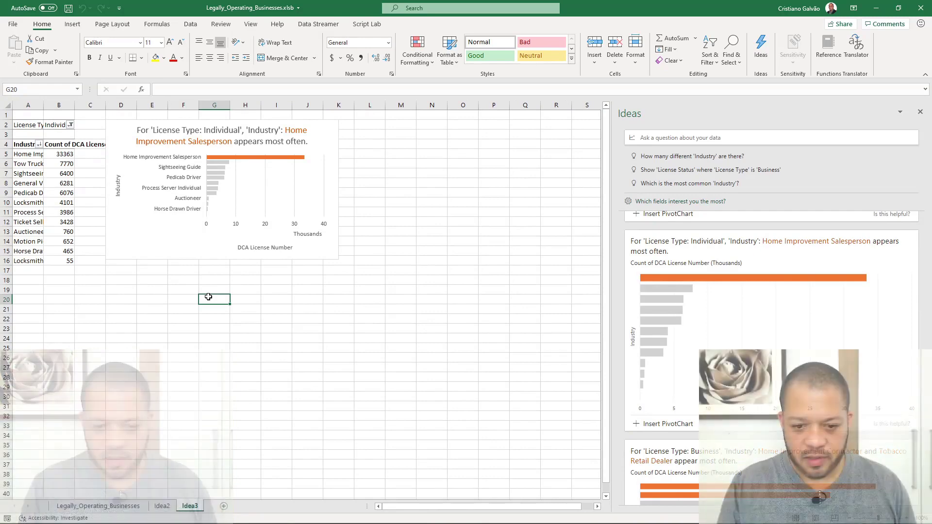
scroll(196, 175, "up", 5)
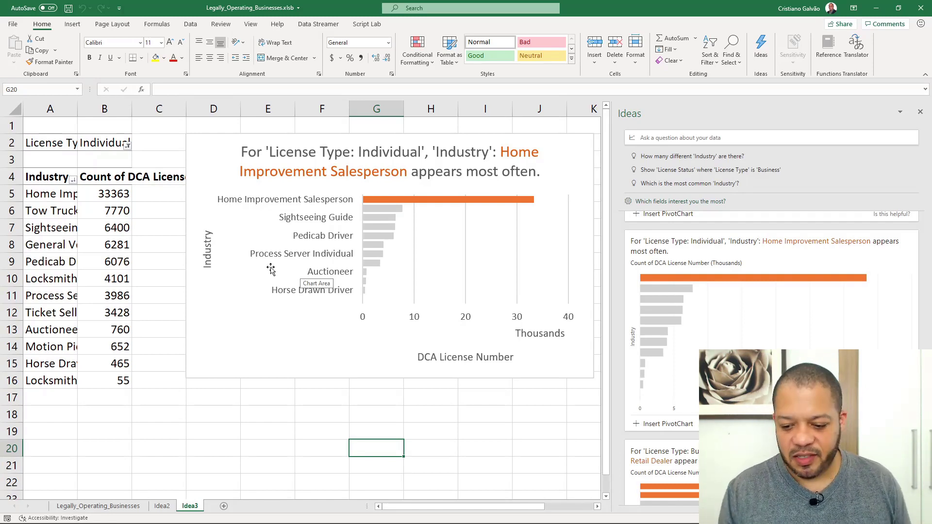
scroll(649, 239, "down", 4)
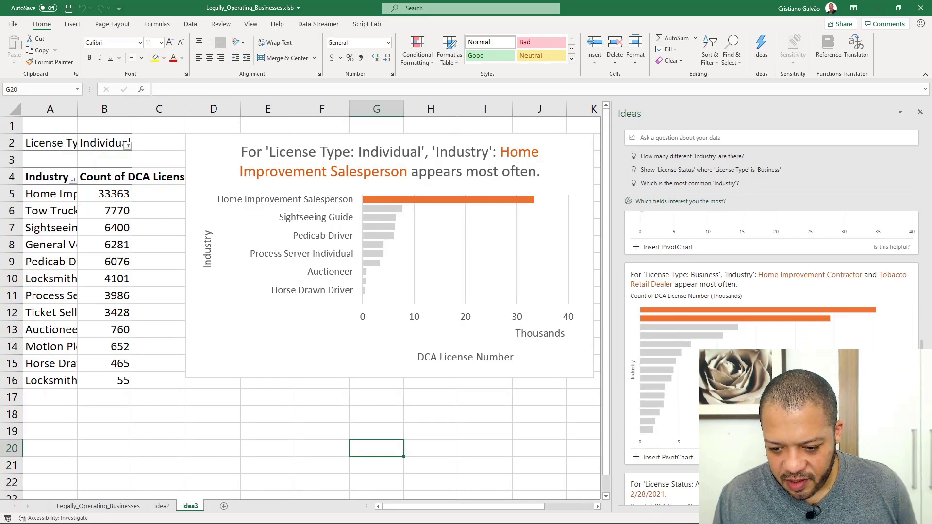
left_click(673, 456)
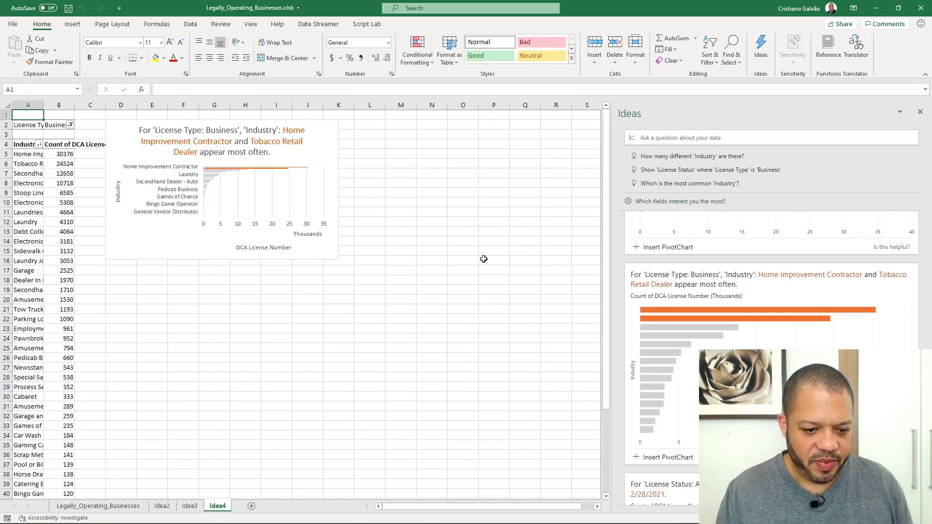
Step: Enlarge the Business-license industries bar chart on Idea4 and shift it slightly right and up
left_click(316, 252)
left_click_drag(339, 259, 567, 466)
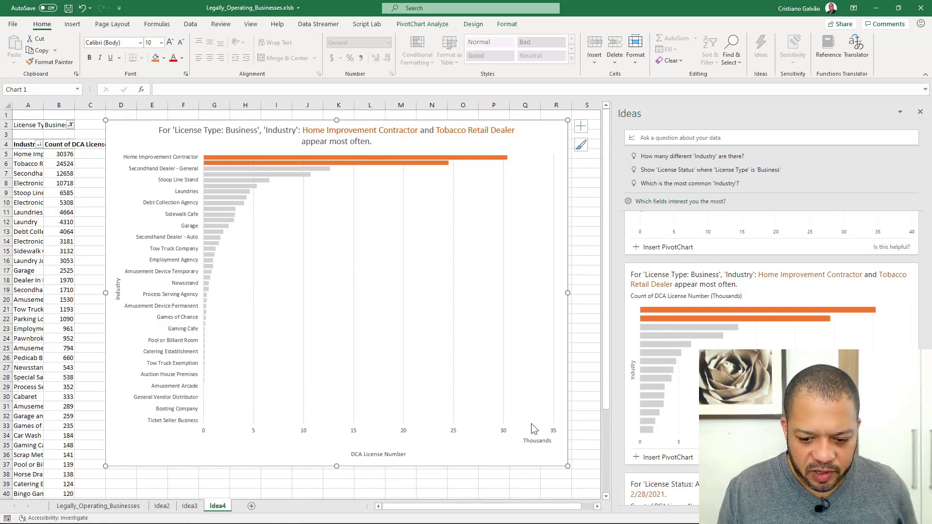
left_click_drag(566, 468, 586, 481)
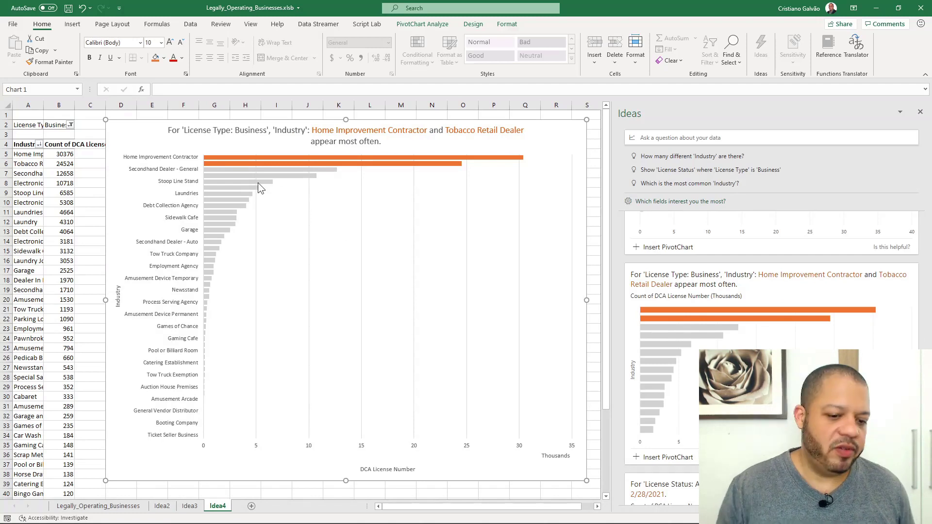
mouse_move(258, 183)
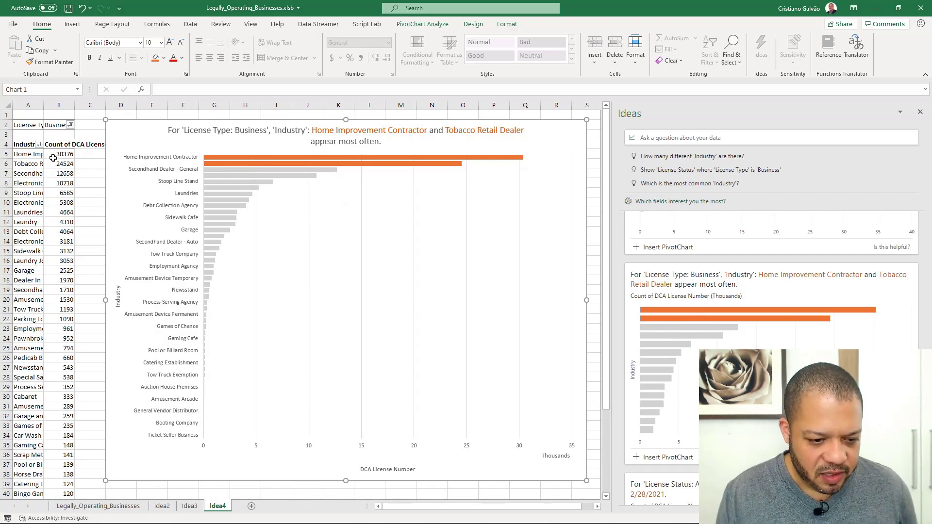
left_click_drag(128, 150, 149, 137)
scroll(772, 357, "down", 10)
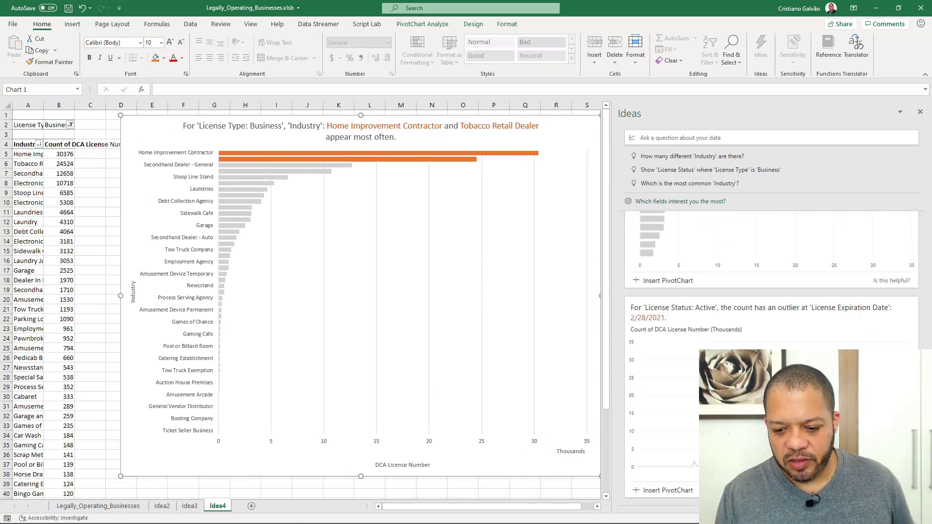
scroll(771, 356, "down", 2)
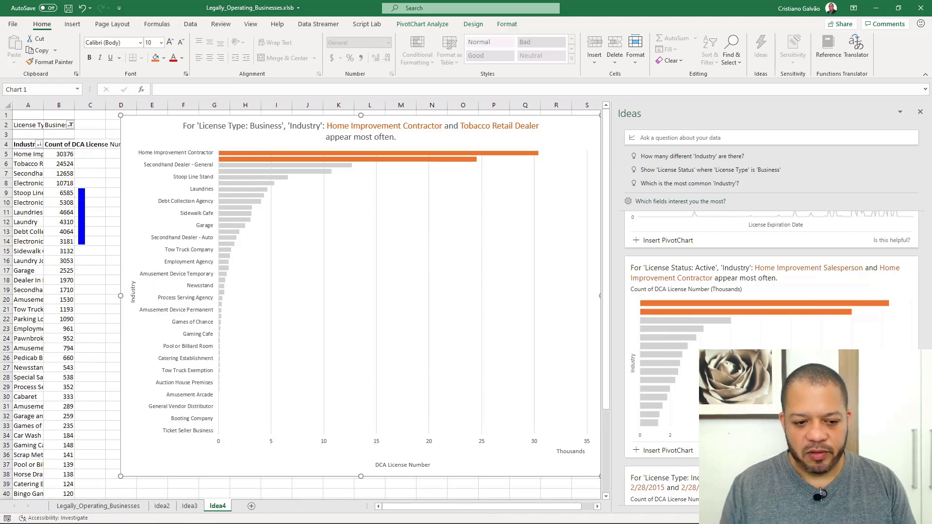
Step: Type 'NYC OPEN DATA', browse the Ideas cards, and return to the Legally_Operating_Businesses sheet
type("NYC")
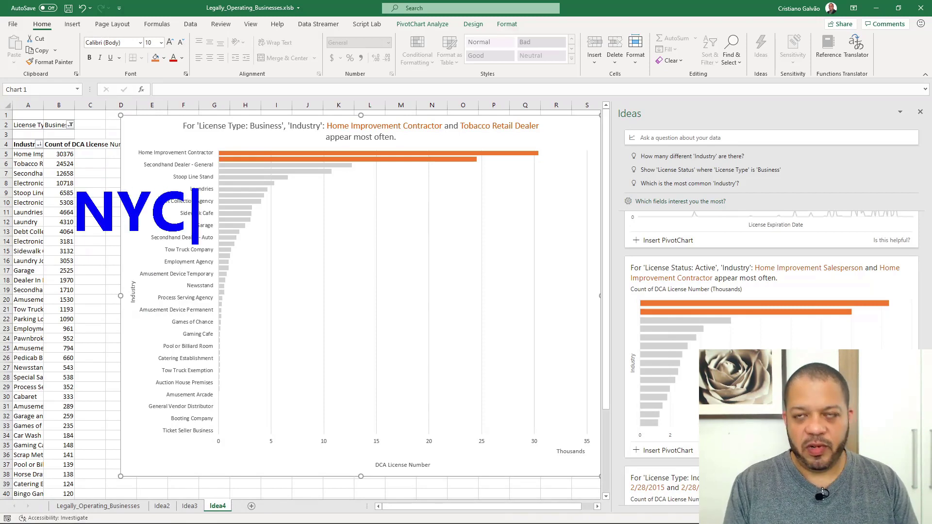
type(" O")
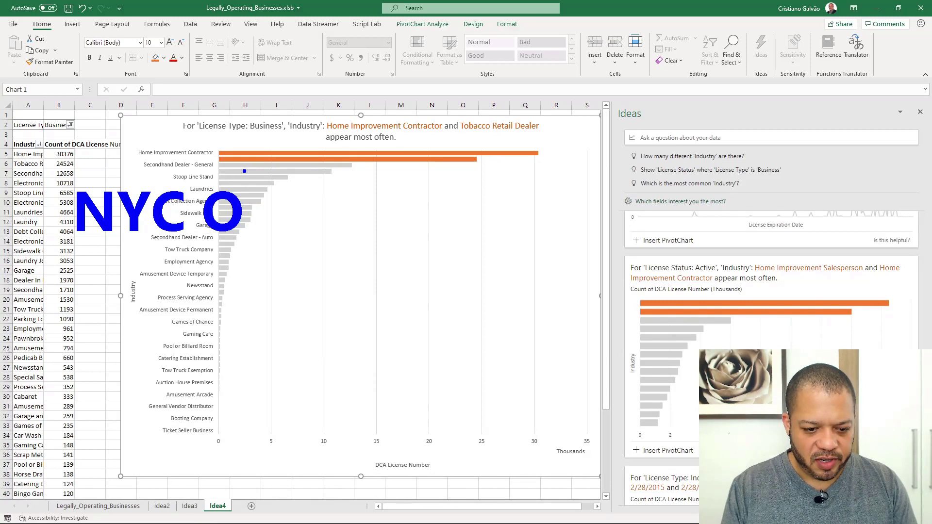
type("PEN DATA")
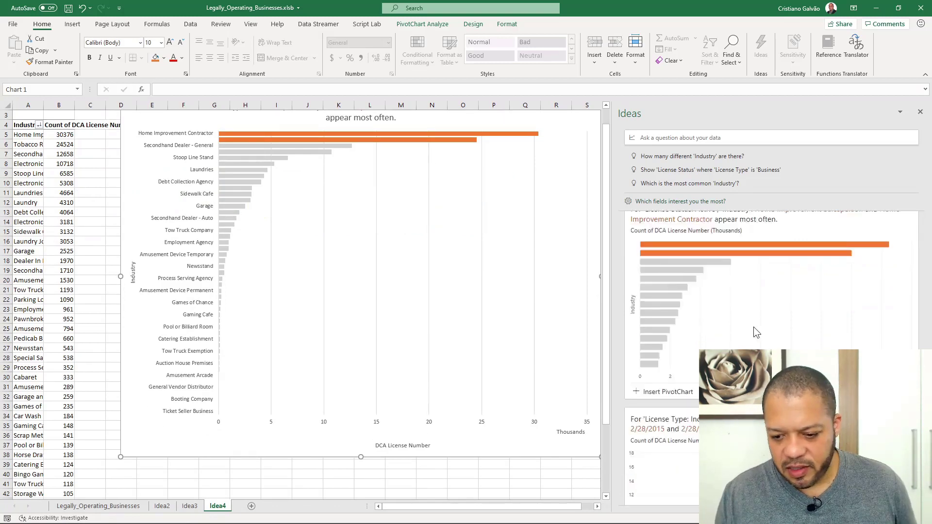
scroll(753, 327, "down", 5)
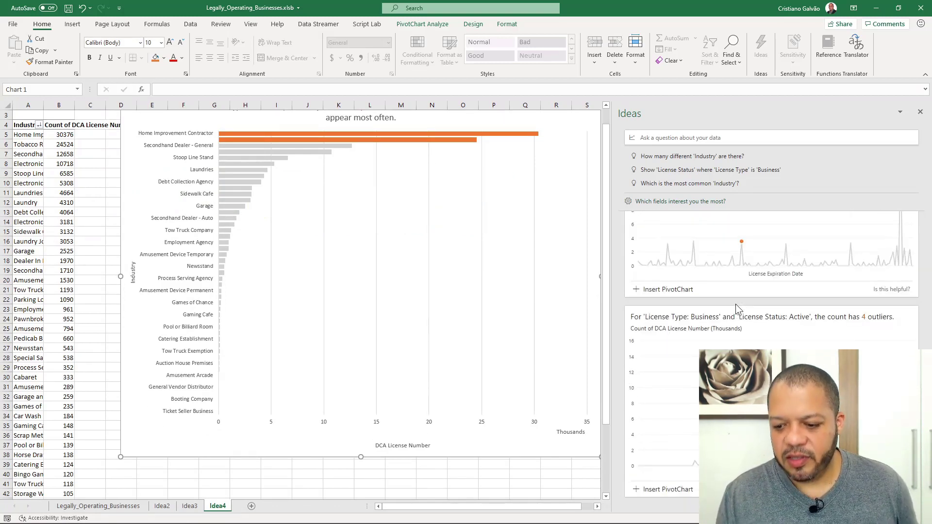
scroll(735, 304, "up", 4)
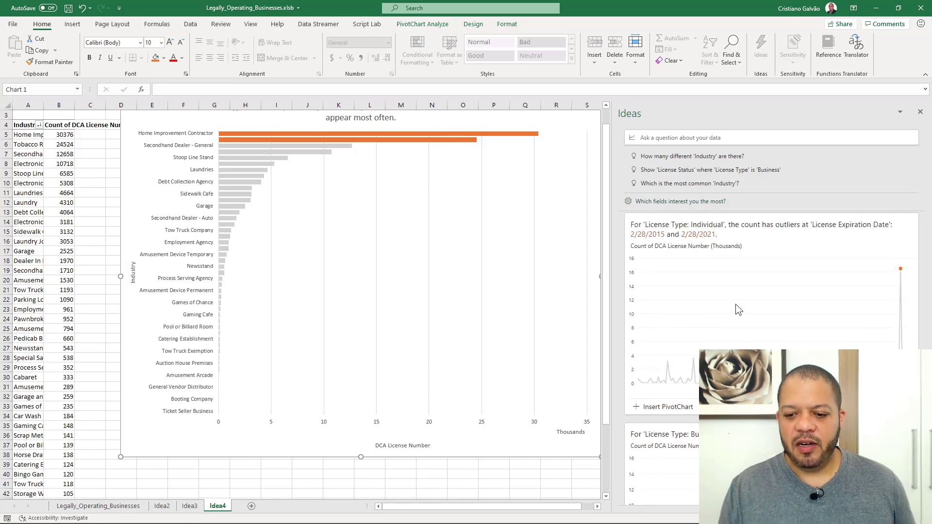
scroll(733, 307, "down", 10)
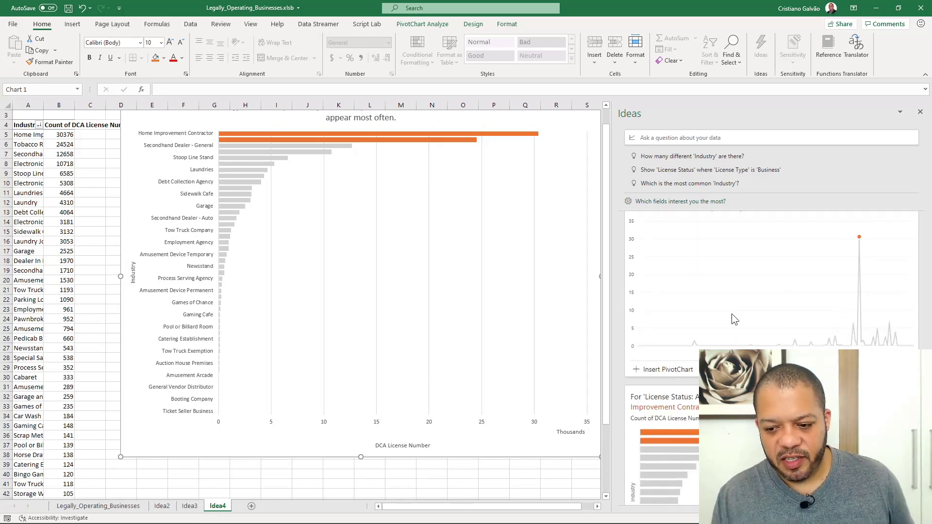
left_click(98, 506)
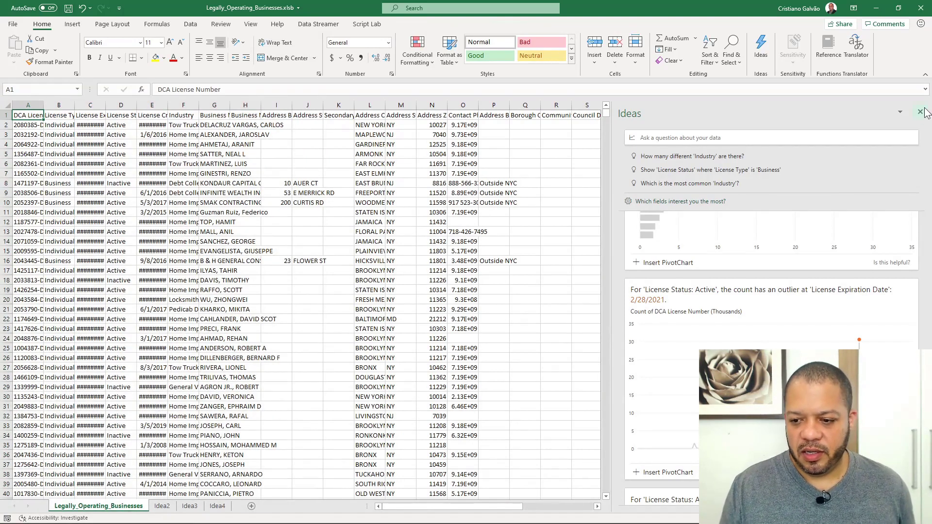
Step: Try Ideas on License Type, Address City, ZIP and State columns, which reports multiple ranges unsupported
left_click(919, 112)
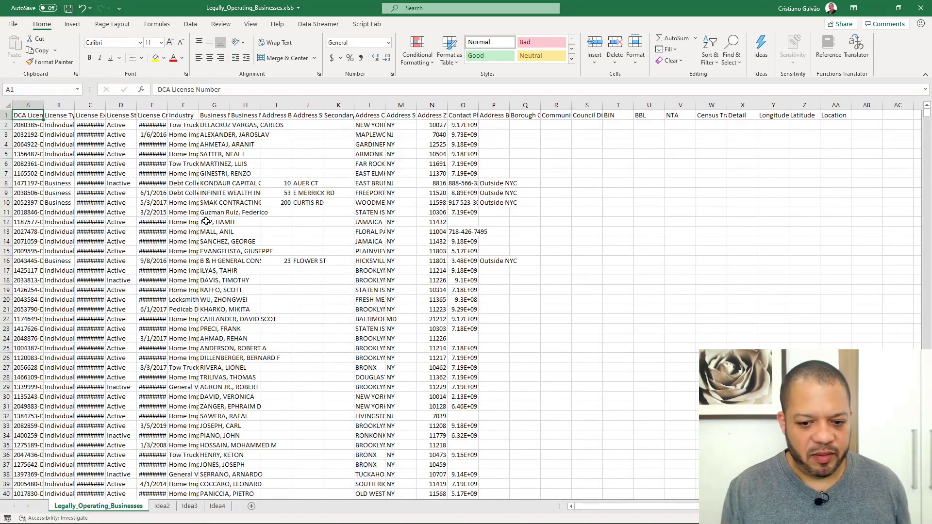
left_click(54, 106)
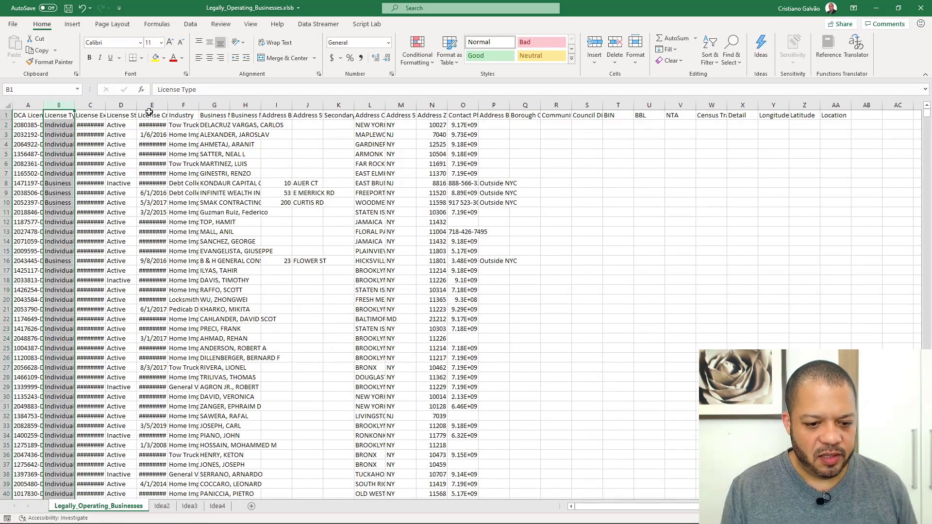
left_click(370, 105, "ctrl")
left_click(437, 106, "ctrl")
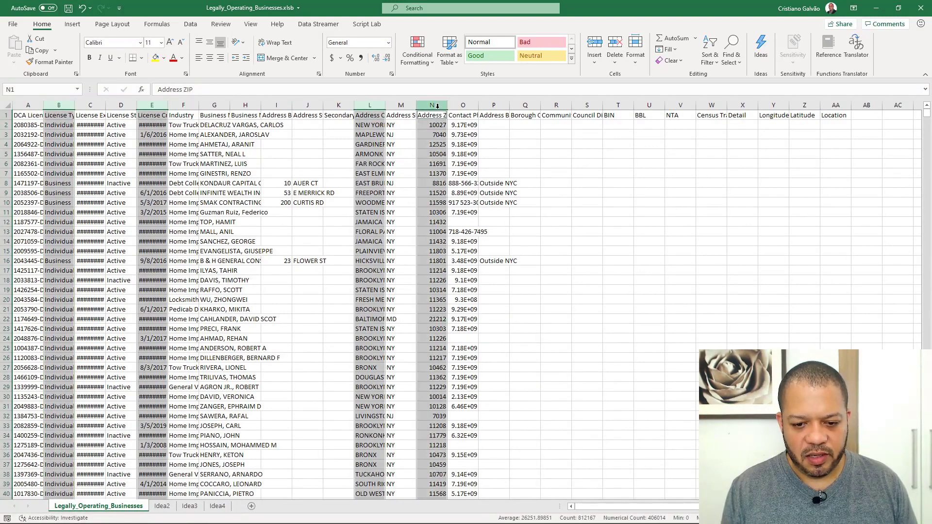
left_click(401, 106, "ctrl")
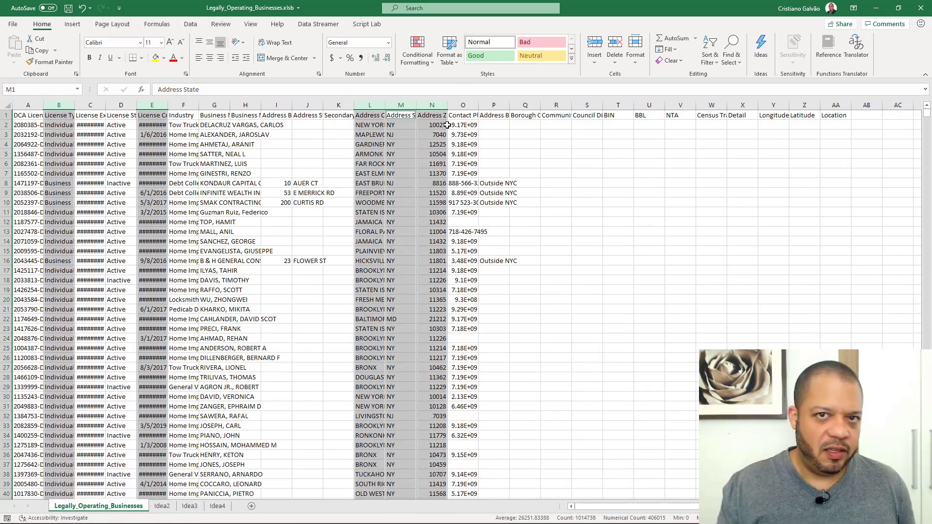
left_click(766, 54)
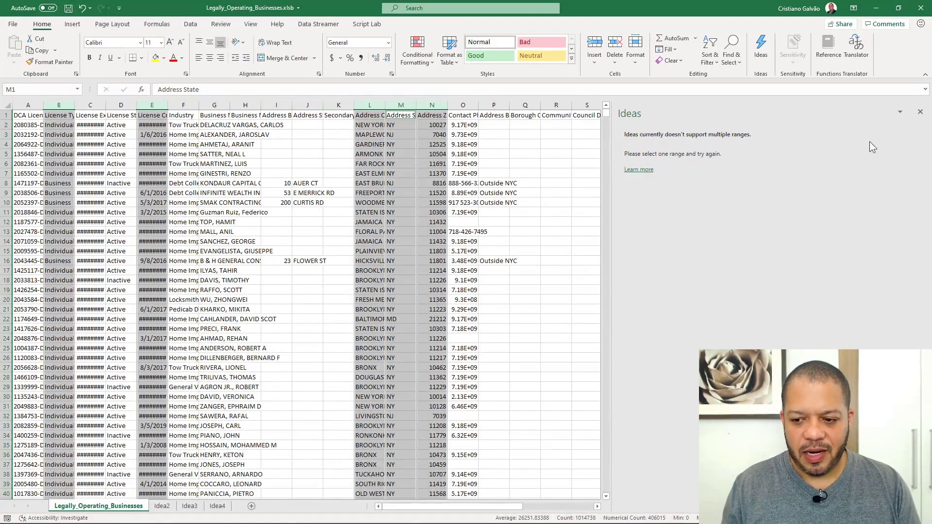
left_click(920, 112)
Step: Wrap, middle-align and centre the header text in row 1
left_click(248, 146)
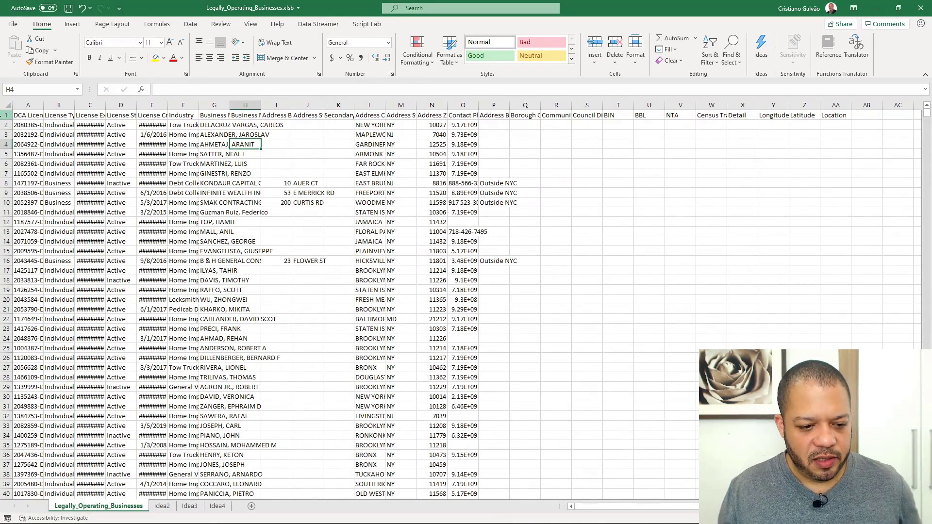
key("ctrl+Home")
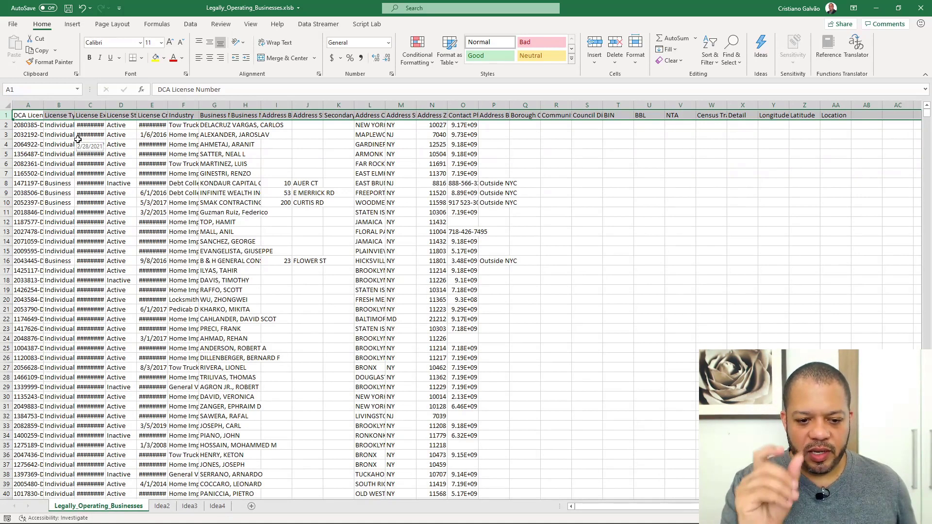
left_click(274, 42)
left_click(210, 42)
left_click(209, 58)
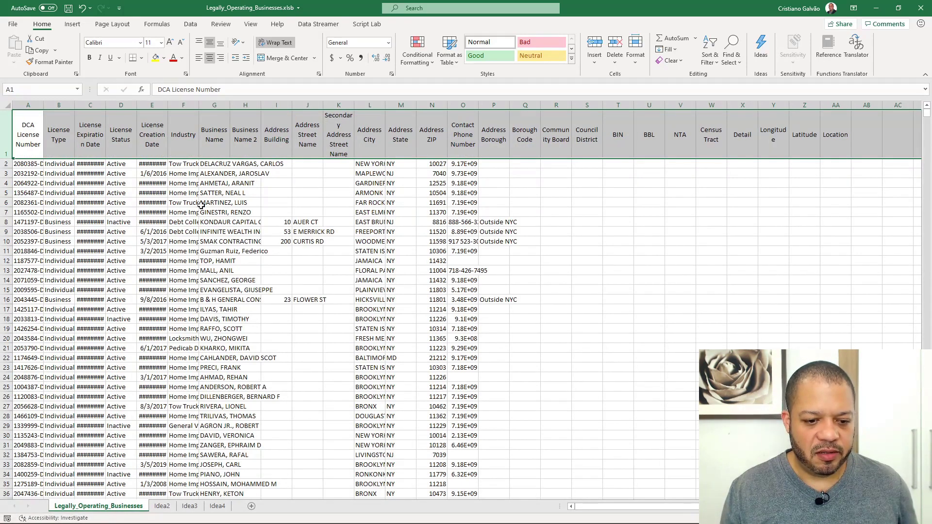
left_click(216, 212)
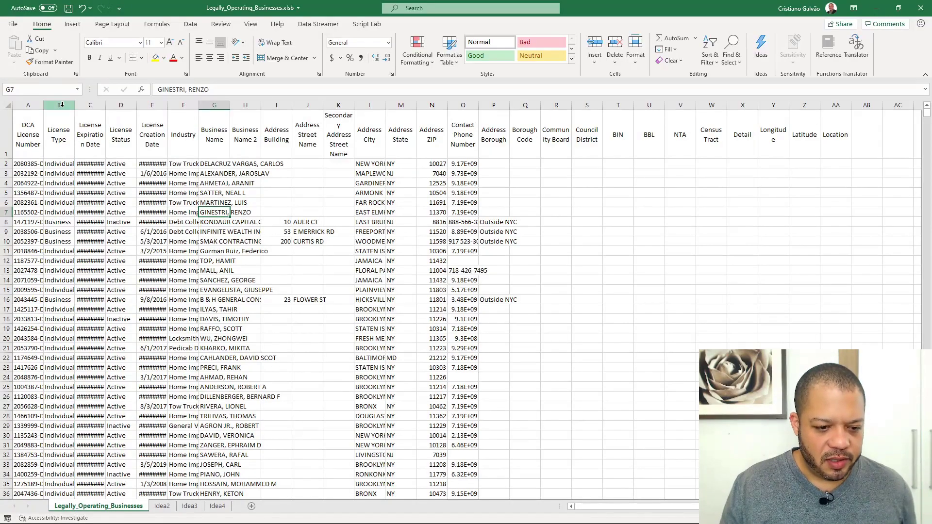
Step: Select the whole sheet and AutoFit every column width to its contents
left_click(28, 117)
key("ctrl+a")
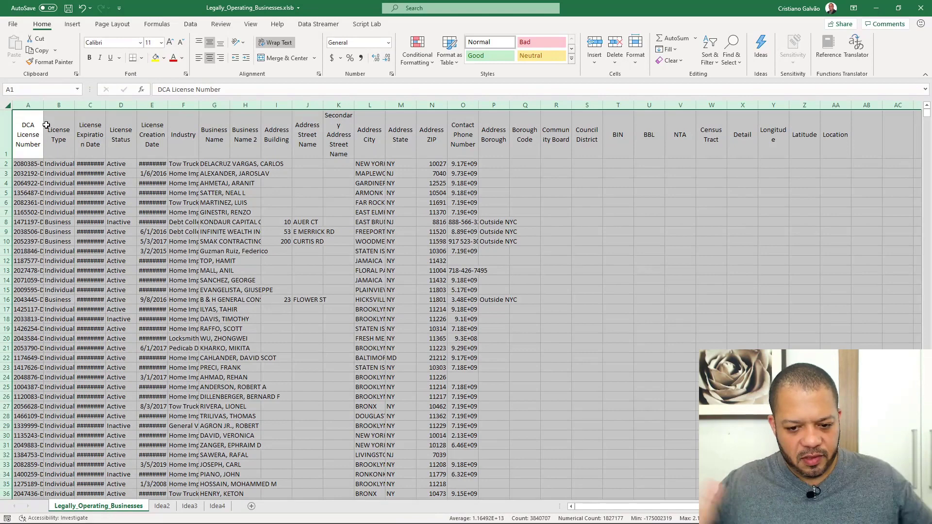
double_click(106, 105)
left_click(86, 152)
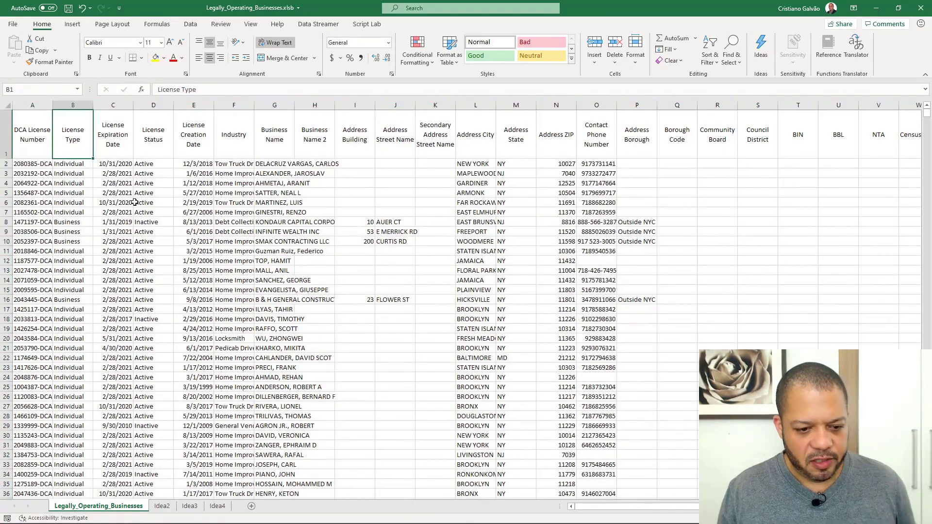
left_click(35, 141)
key("ctrl+space")
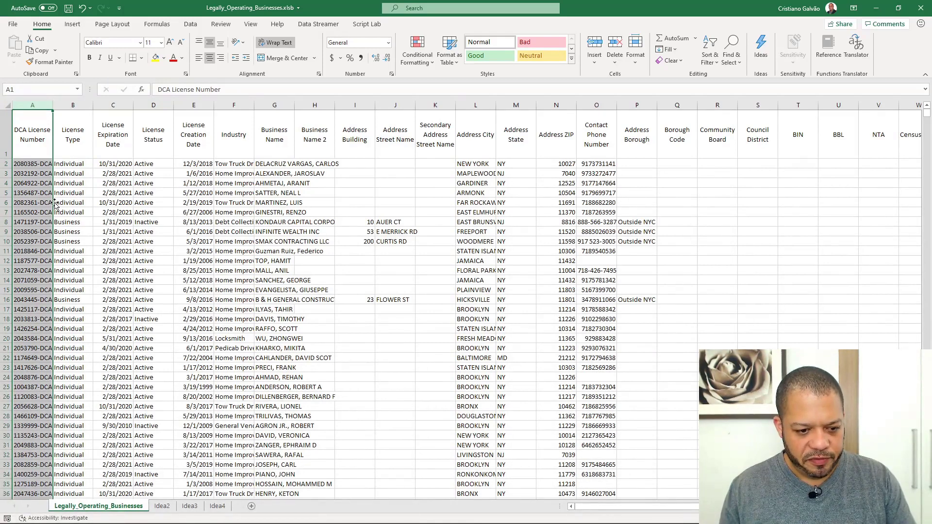
Step: Move DCA License Number after Council District, and Address City and State before Industry
mouse_move(55, 203)
left_mouse_down()
mouse_move(797, 150)
mouse_move(780, 151)
left_mouse_up()
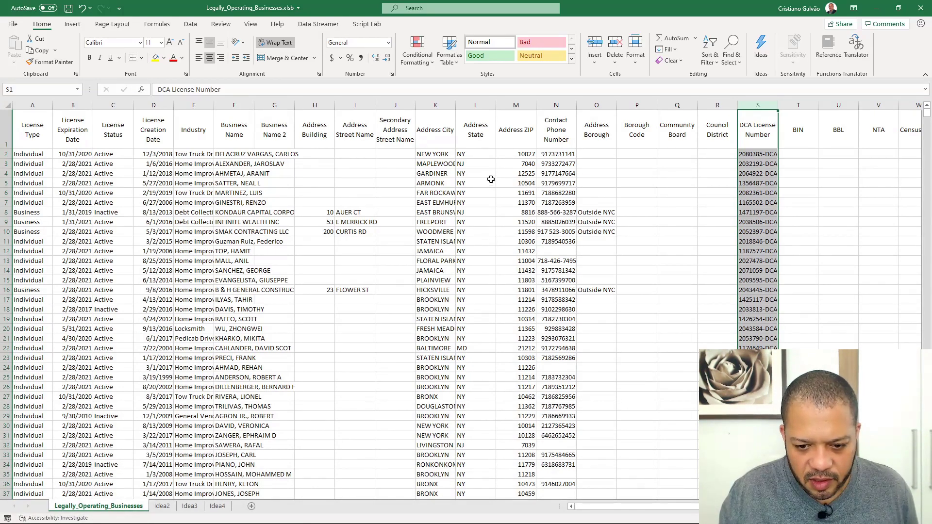
left_click_drag(434, 104, 476, 105)
left_click_drag(416, 179, 820, 254)
Step: Move the street name, secondary street, ZIP and phone columns to follow Business Name
left_click(306, 105)
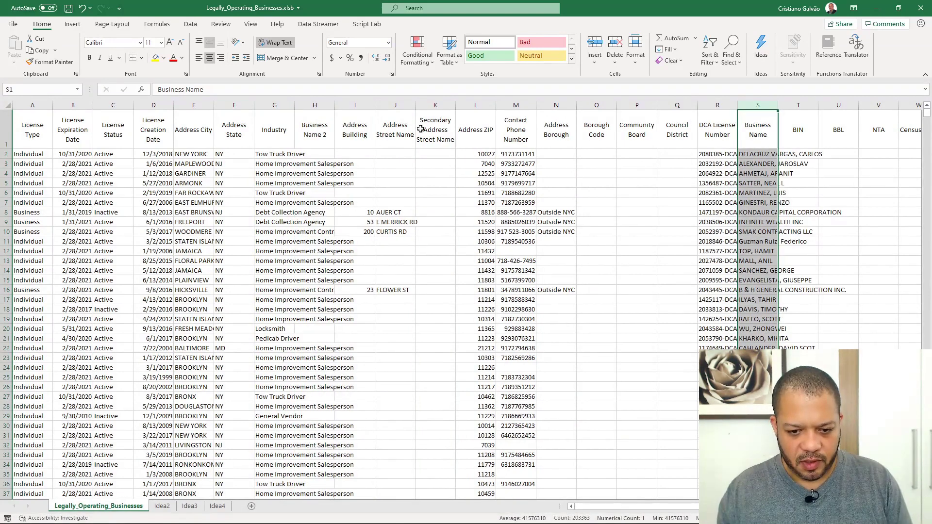
left_click(402, 106)
left_click_drag(398, 106, 531, 108)
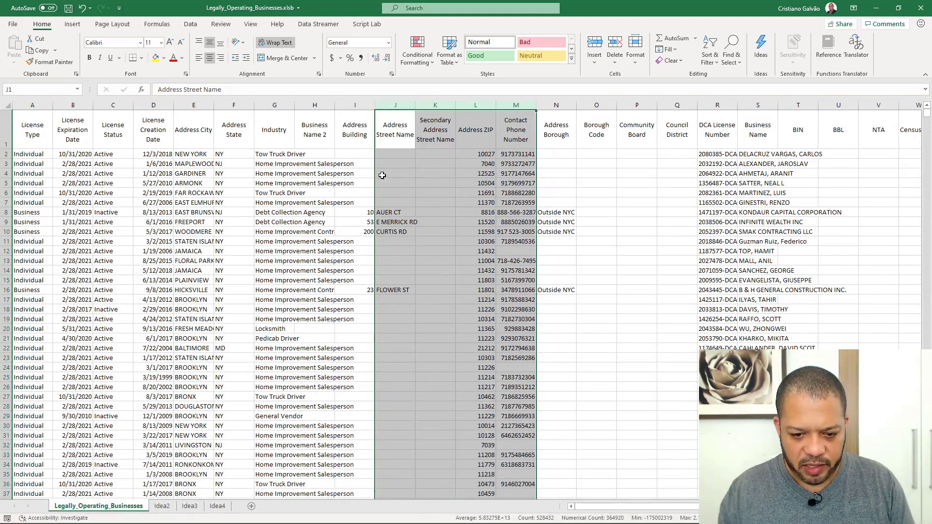
left_click_drag(374, 168, 785, 173)
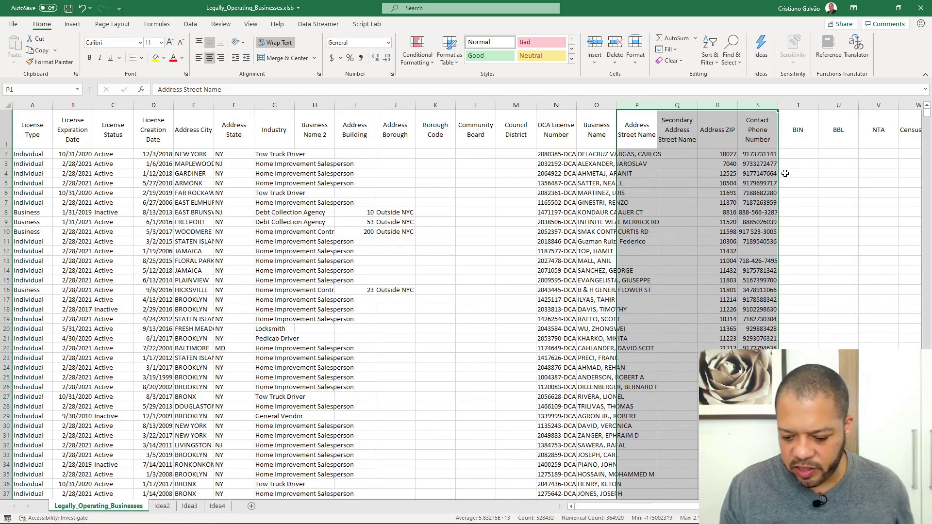
Step: Move the Detail, Longitude and Latitude columns to columns K–M, right after Address Borough
key("Right")
key("Right")
key("Right")
key("Right")
key("Right")
key("Right")
key("Right")
key("Right")
key("Right")
key("Right")
key("Right")
key("Right")
key("Right")
key("Right")
key("Right")
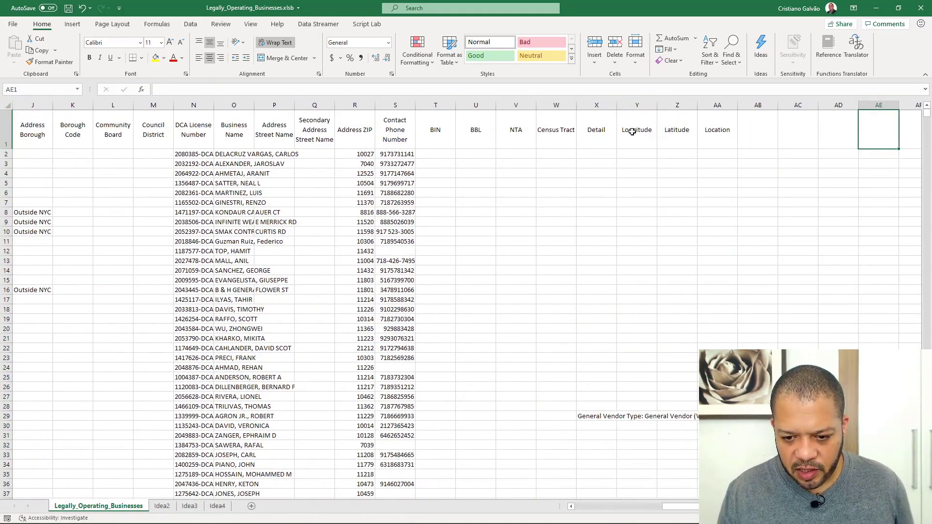
left_click_drag(598, 105, 683, 106)
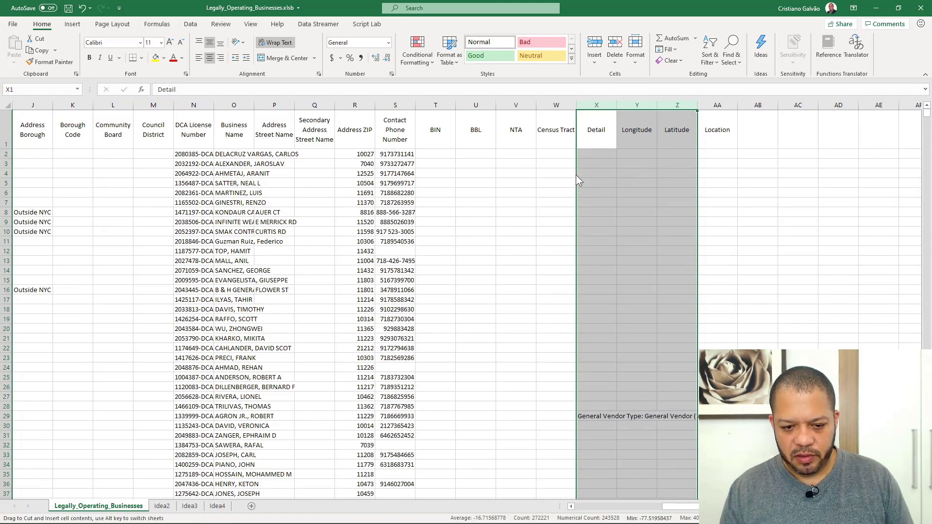
left_click(595, 102)
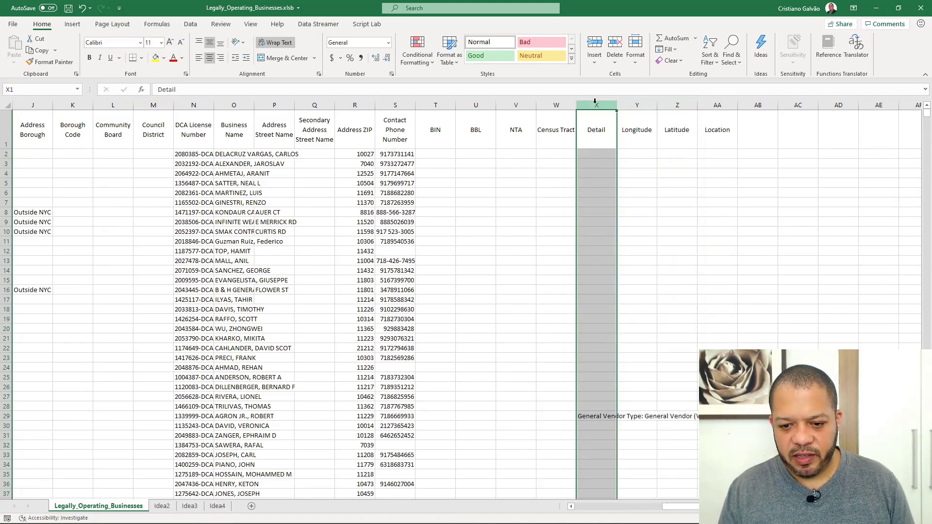
left_click(436, 105, "ctrl")
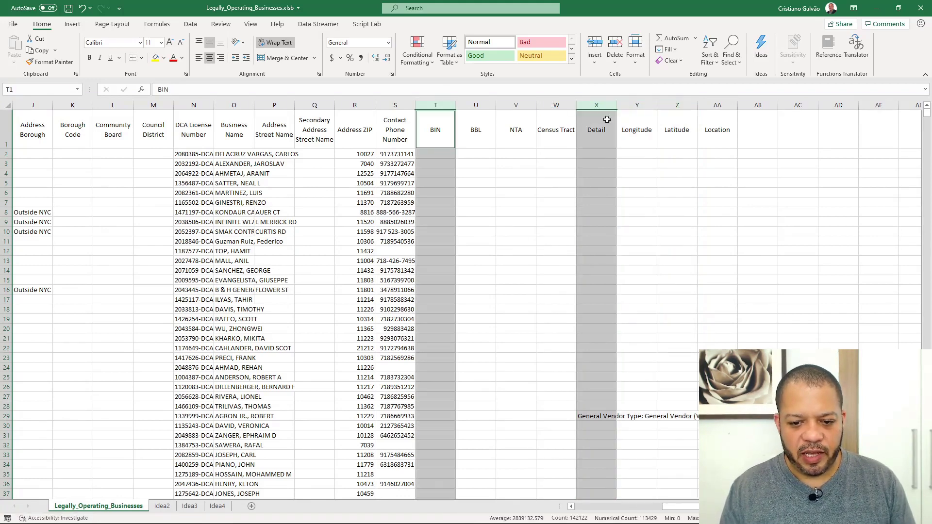
left_click(672, 103, "ctrl")
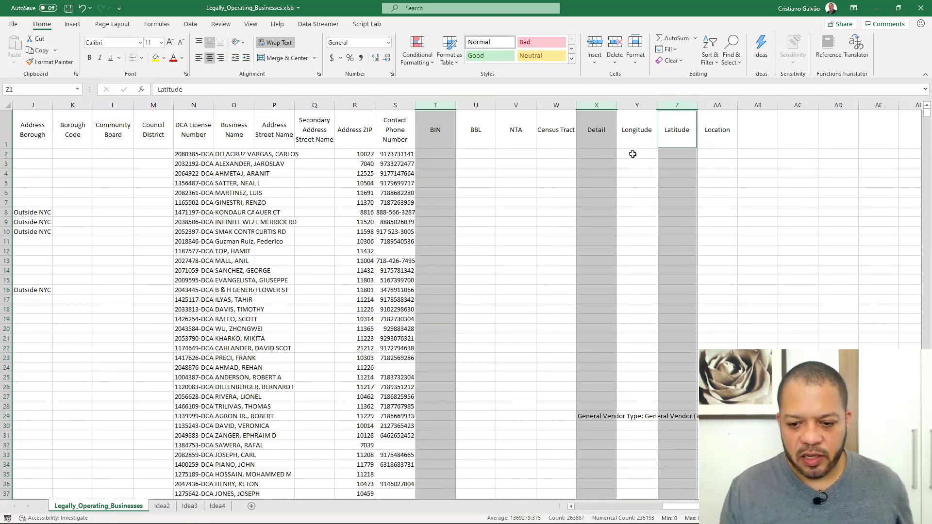
left_click_drag(597, 105, 672, 105)
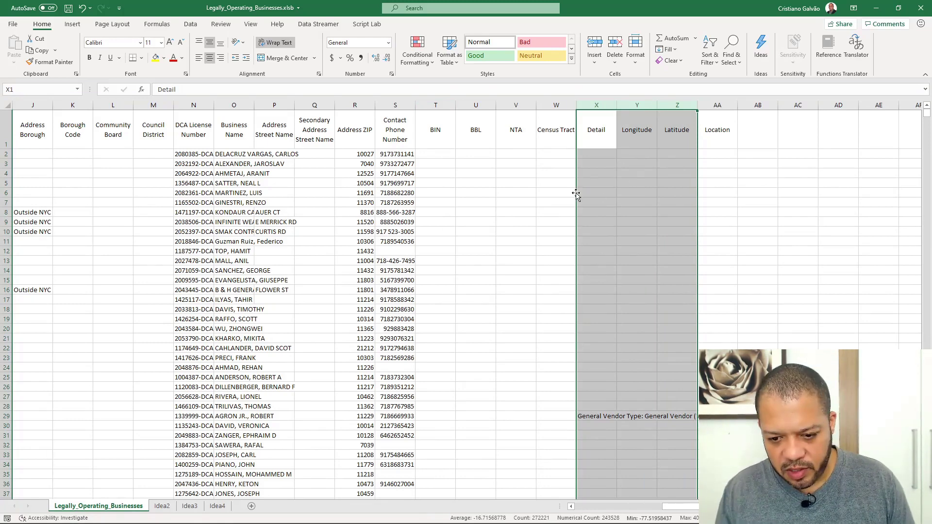
mouse_move(576, 193)
left_mouse_down()
mouse_move(2, 204)
mouse_move(531, 238)
mouse_move(400, 240)
mouse_move(414, 240)
left_mouse_up()
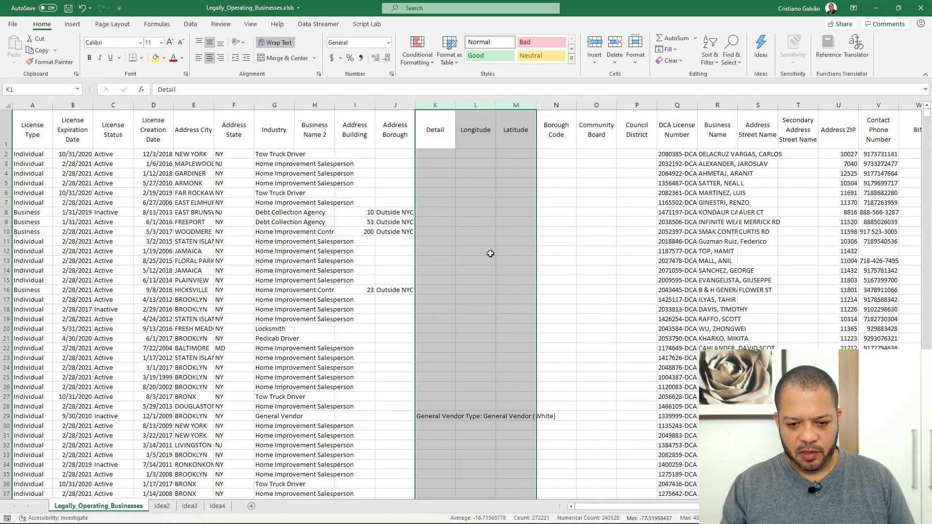
Step: Move the Business Name 2 and Address Building columns to sit after Council District
key("ctrl+Home")
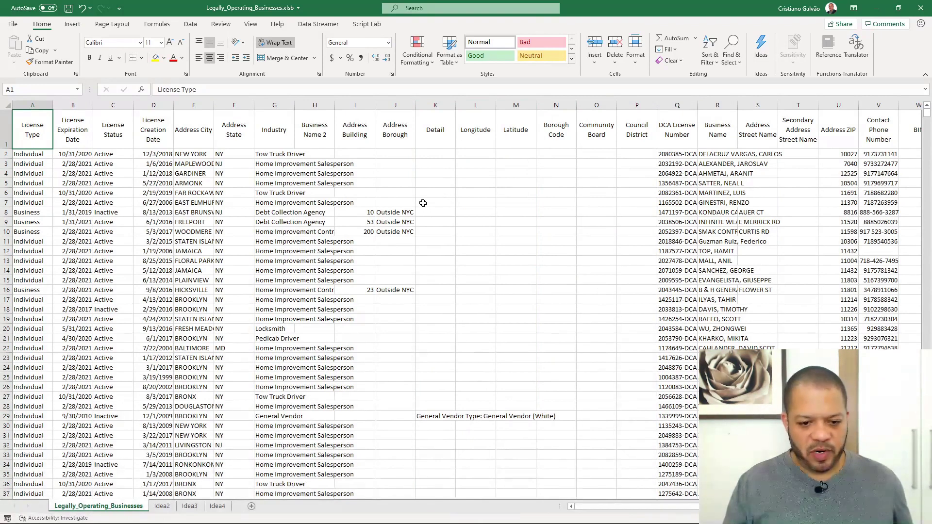
left_click(327, 105)
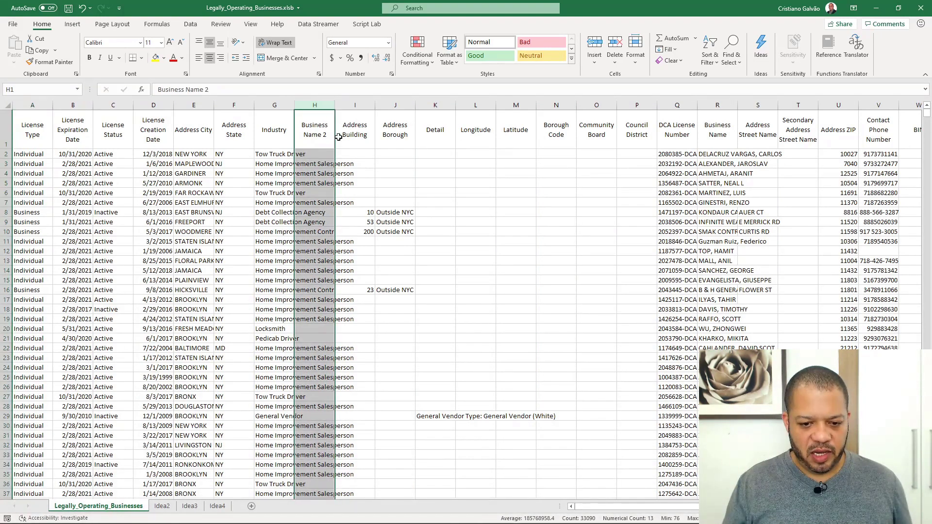
left_click(355, 105, "shift")
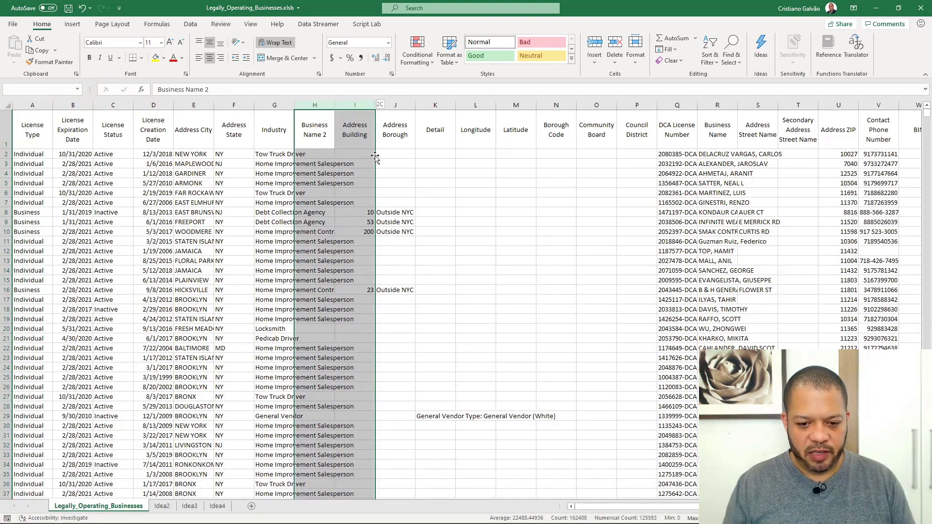
left_click_drag(375, 153, 686, 261)
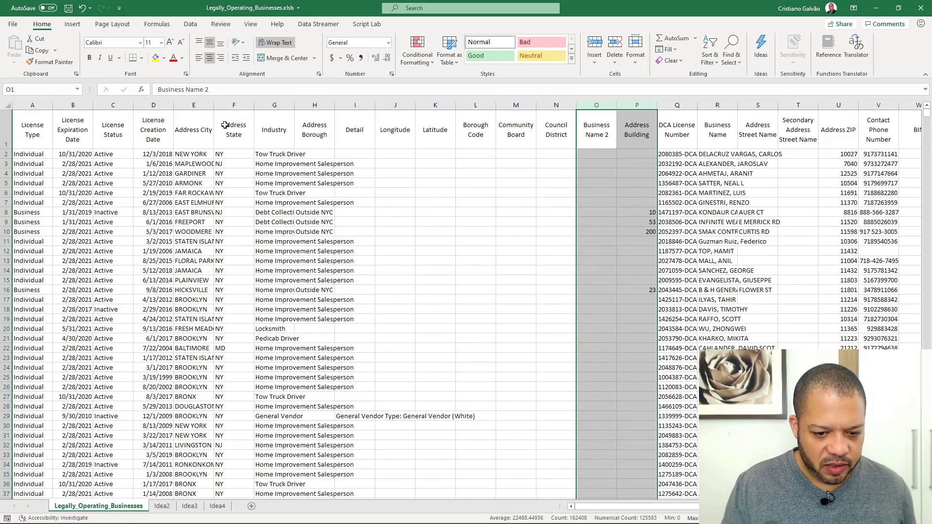
Step: Select columns A through I, from License Type to Detail
left_click(313, 127)
left_click(340, 143)
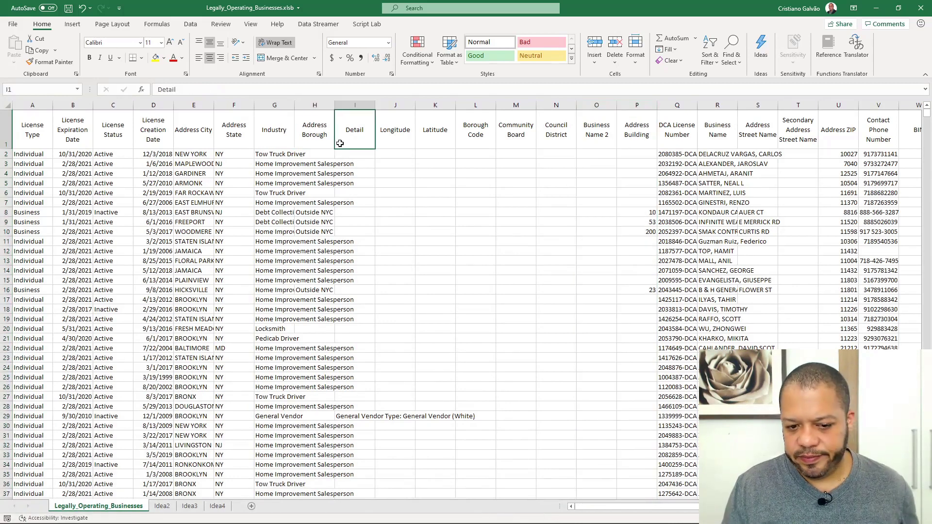
left_click(315, 131)
key("ctrl+space")
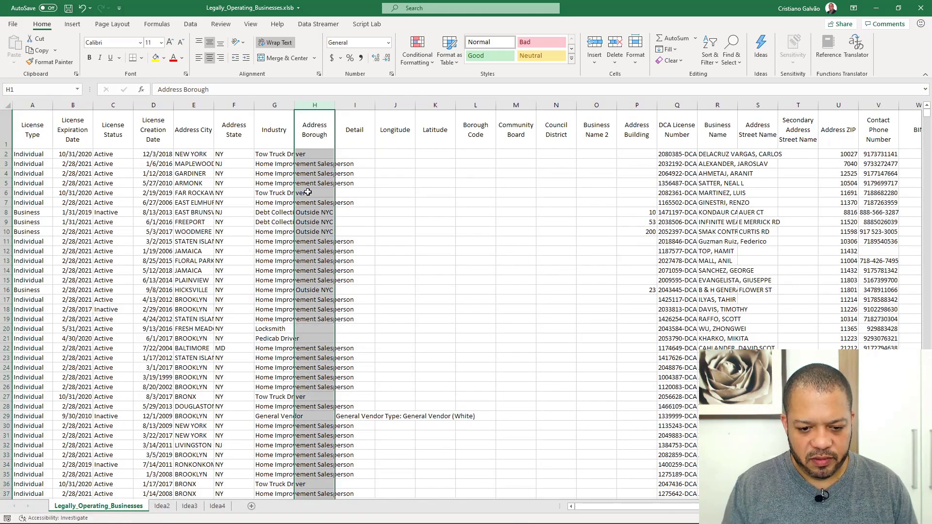
left_click_drag(32, 106, 358, 105)
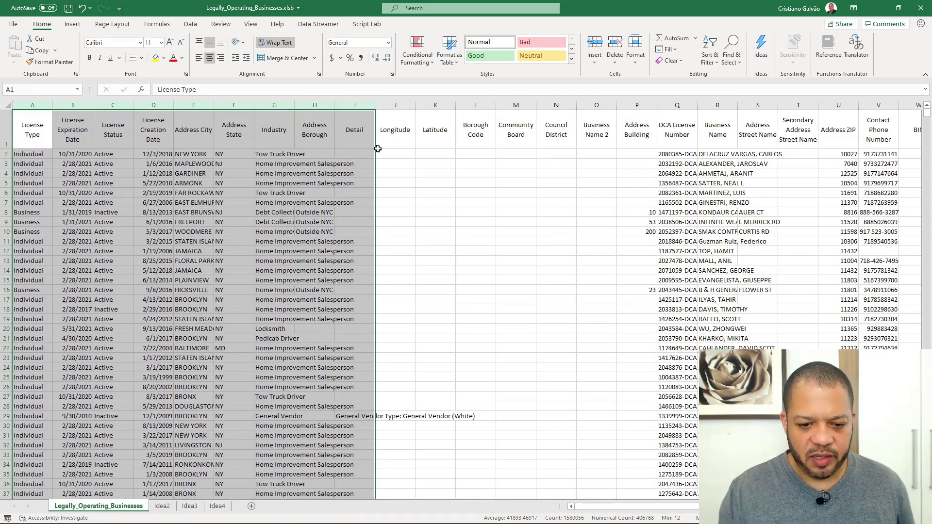
Step: Run Ideas on columns A–I, which gives no suggestions, then save the workbook
left_click(763, 51)
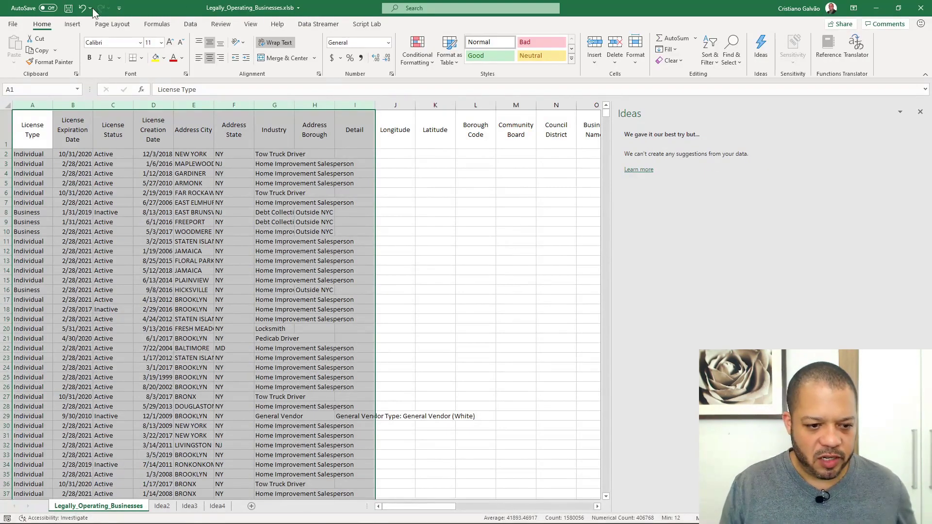
left_click(68, 7)
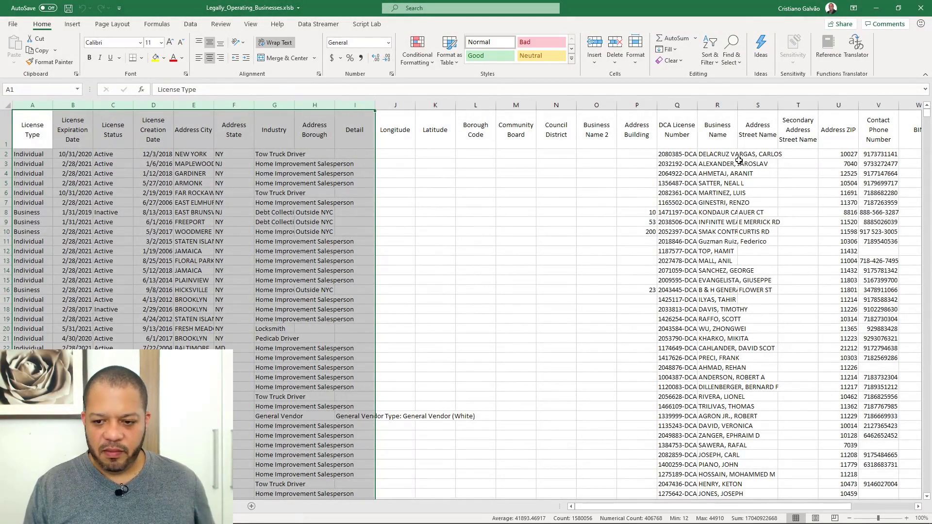
Step: Insert the Ideas suggestion 'Count of Industry' as a pivot table on a new Idea1 sheet
left_click(762, 64)
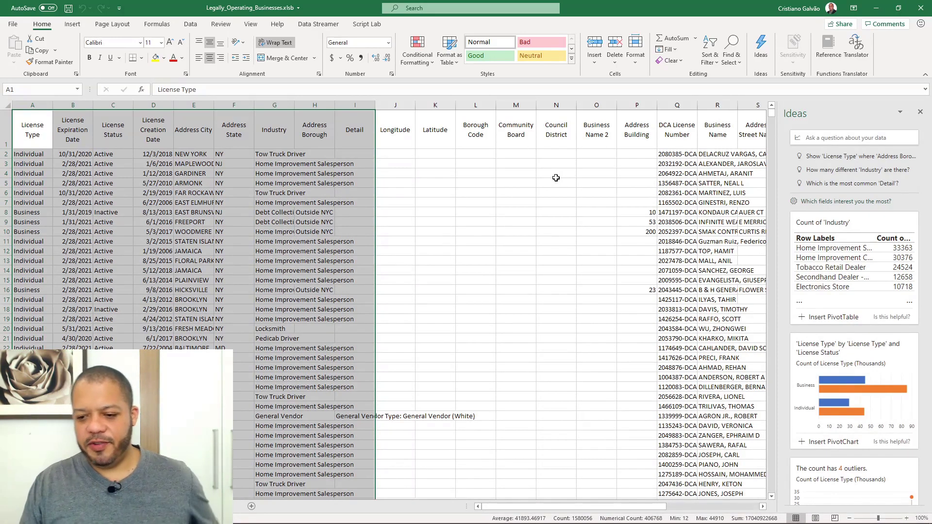
left_click_drag(777, 208, 582, 226)
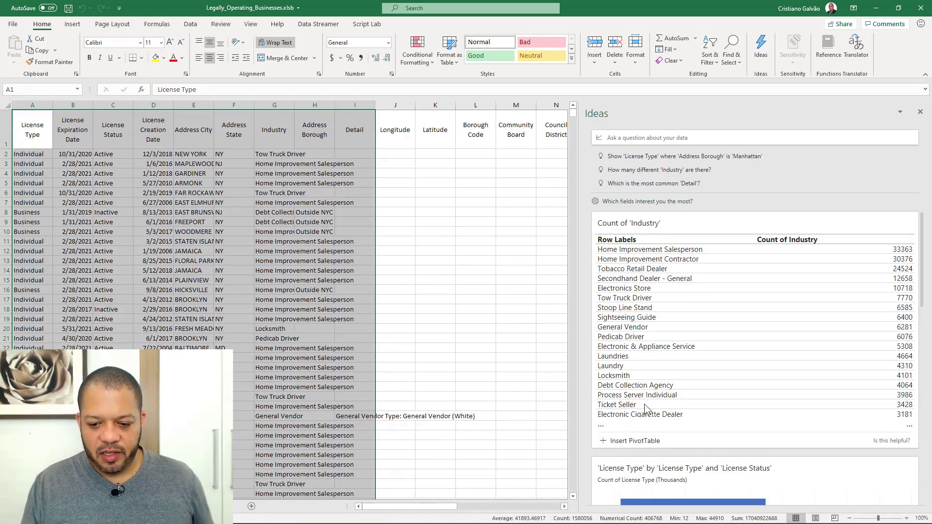
left_click(626, 441)
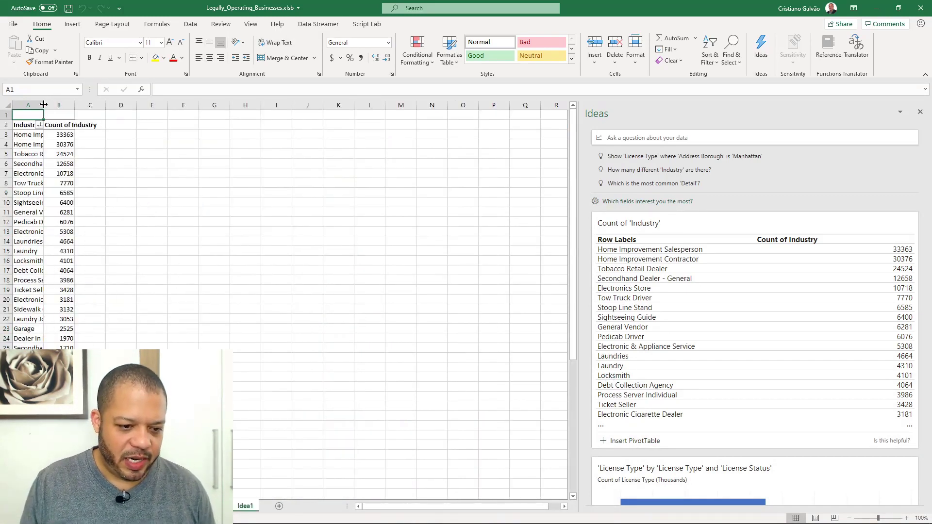
Step: Widen the pivot's Industry column, browse the list, and select the Car Wash count of 184
left_click_drag(44, 105, 158, 105)
scroll(49, 166, "up", 5)
scroll(84, 245, "up", 2)
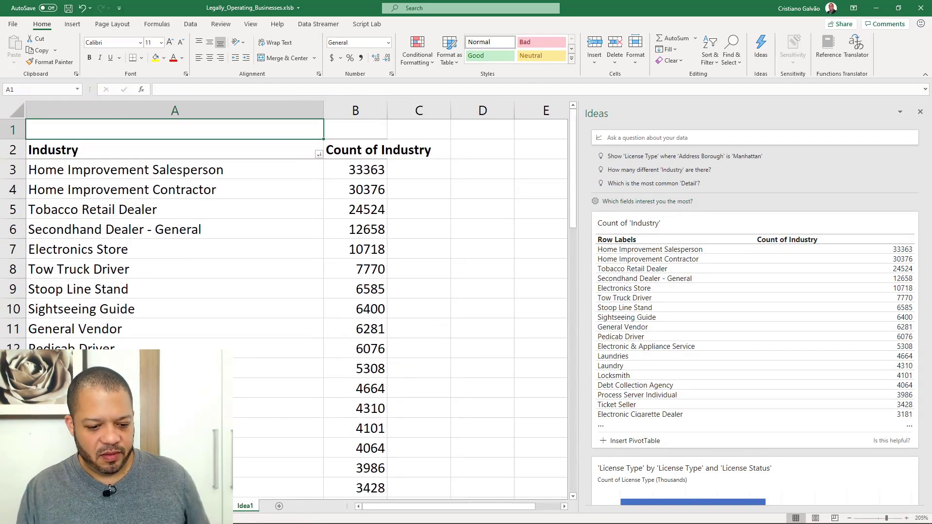
scroll(291, 306, "down", 9)
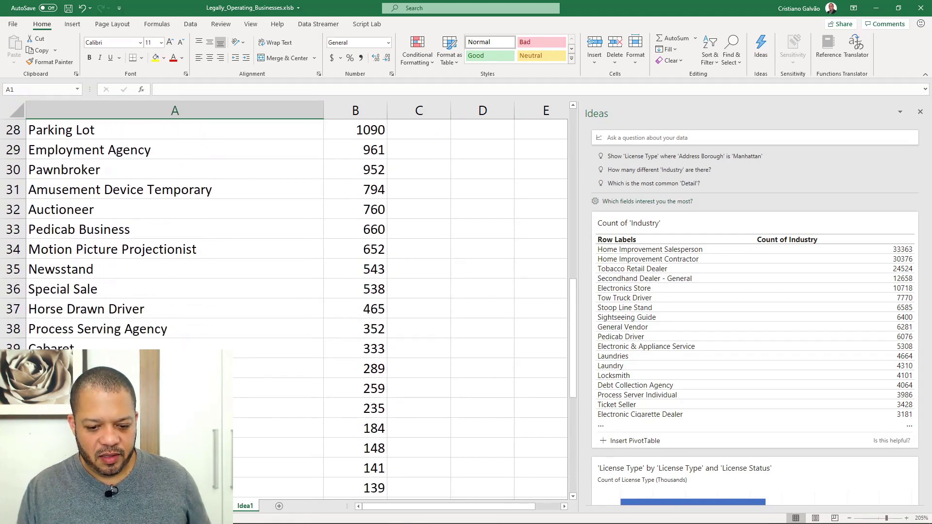
scroll(167, 348, "down", 6)
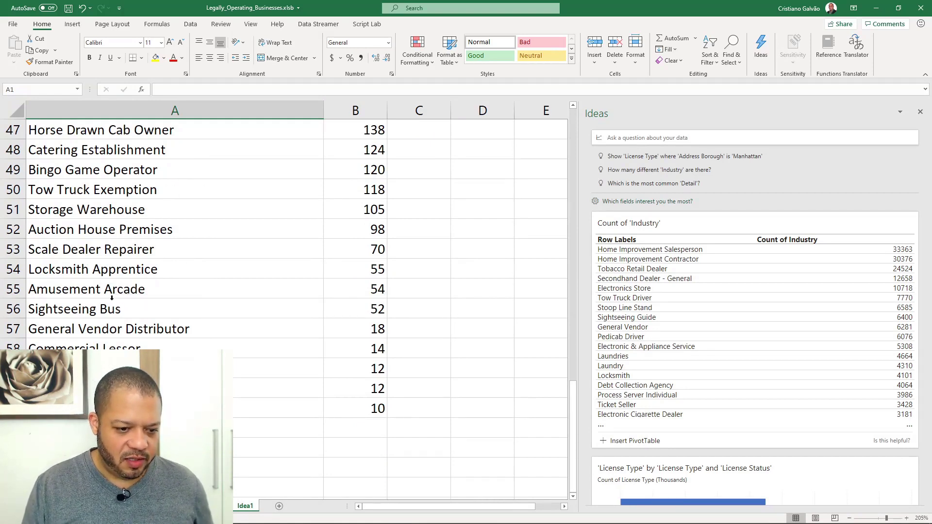
scroll(121, 296, "up", 2)
scroll(130, 217, "up", 2)
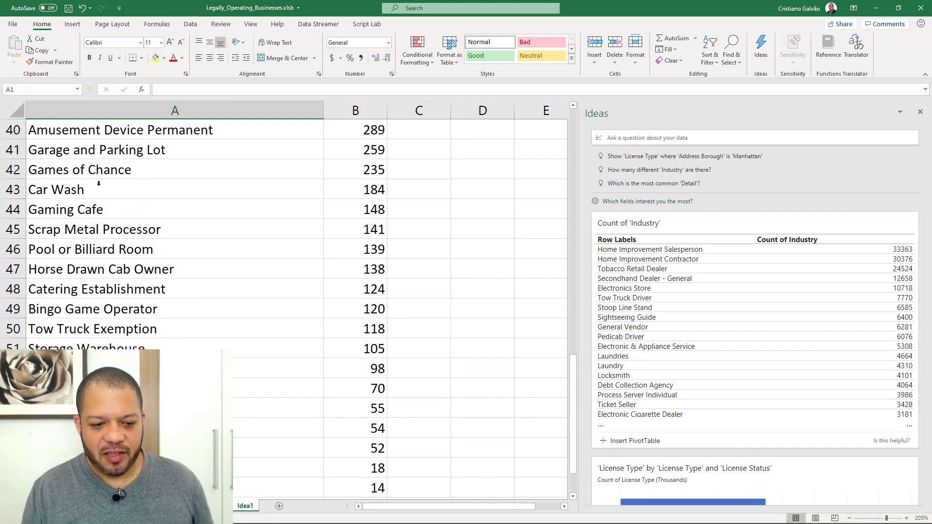
left_click(98, 183)
left_click(360, 191)
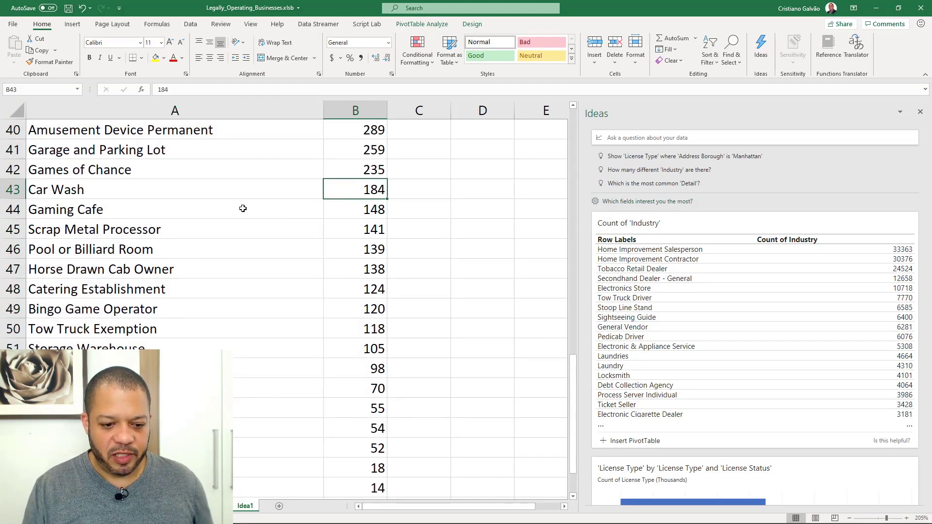
left_click(224, 235)
scroll(755, 322, "down", 4)
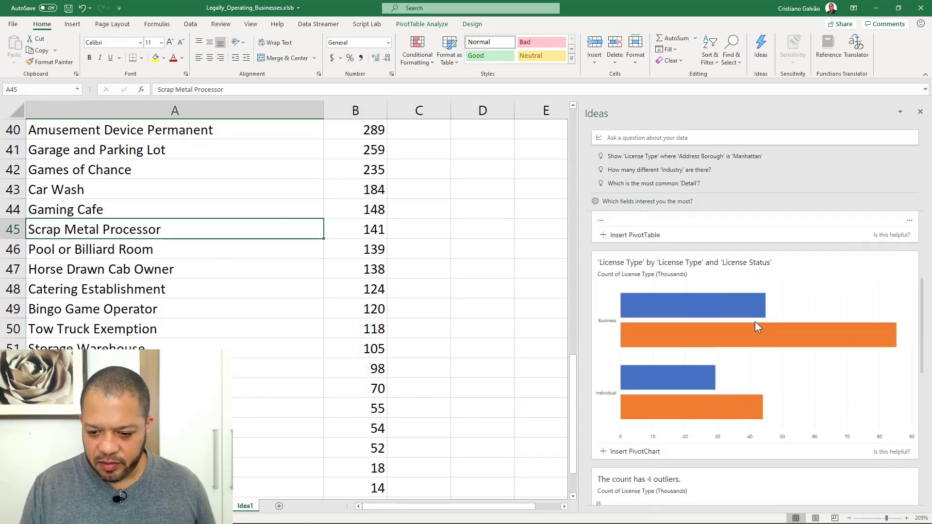
scroll(756, 322, "down", 7)
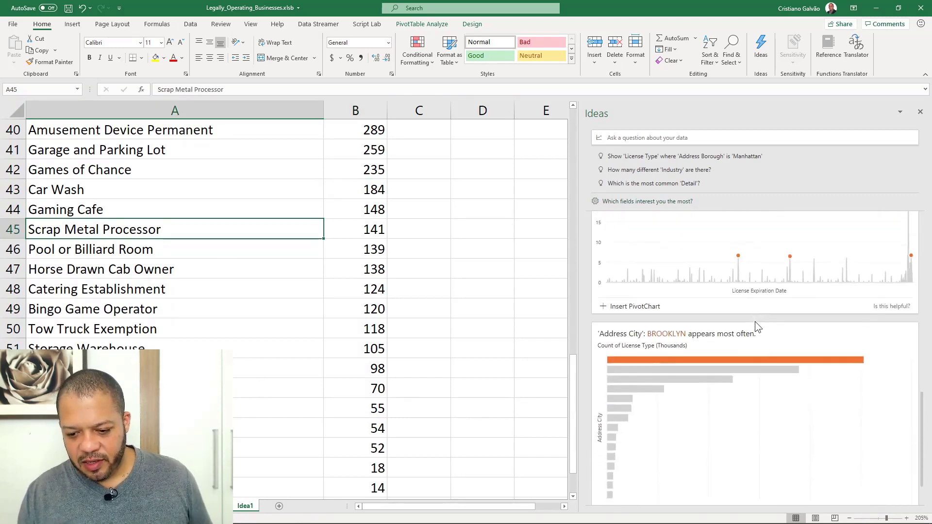
scroll(755, 322, "down", 2)
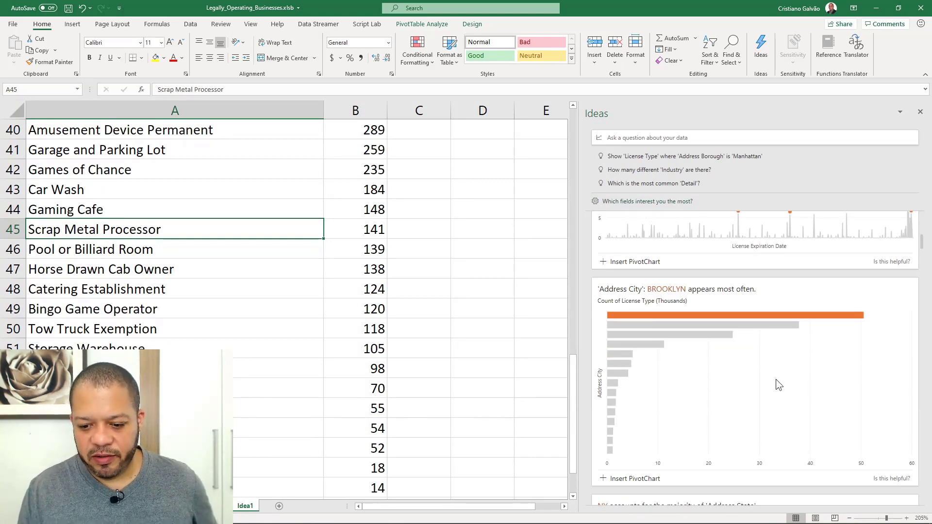
scroll(776, 379, "down", 2)
scroll(782, 377, "down", 6)
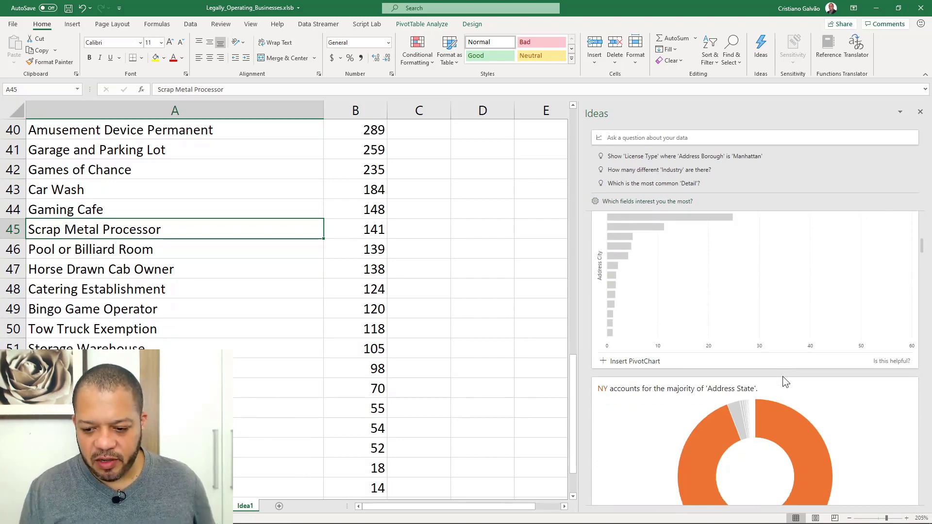
scroll(782, 377, "down", 10)
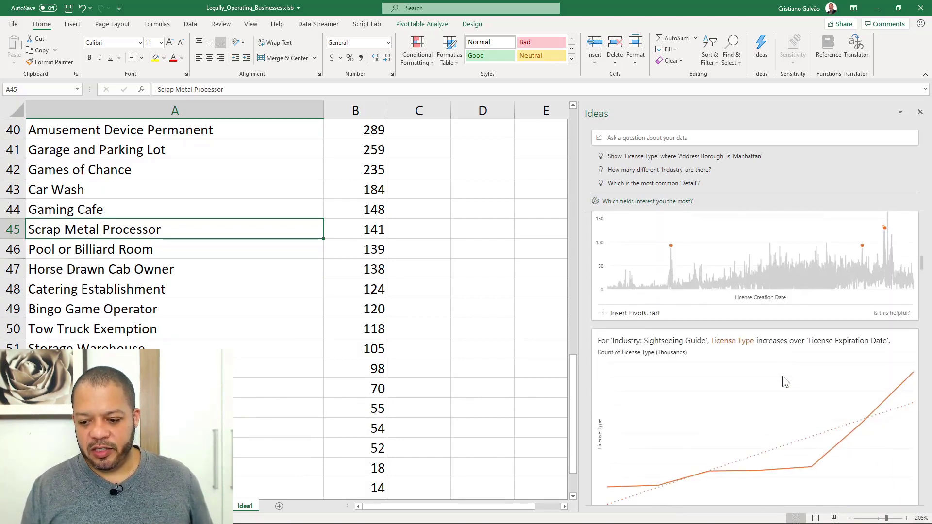
scroll(782, 377, "down", 12)
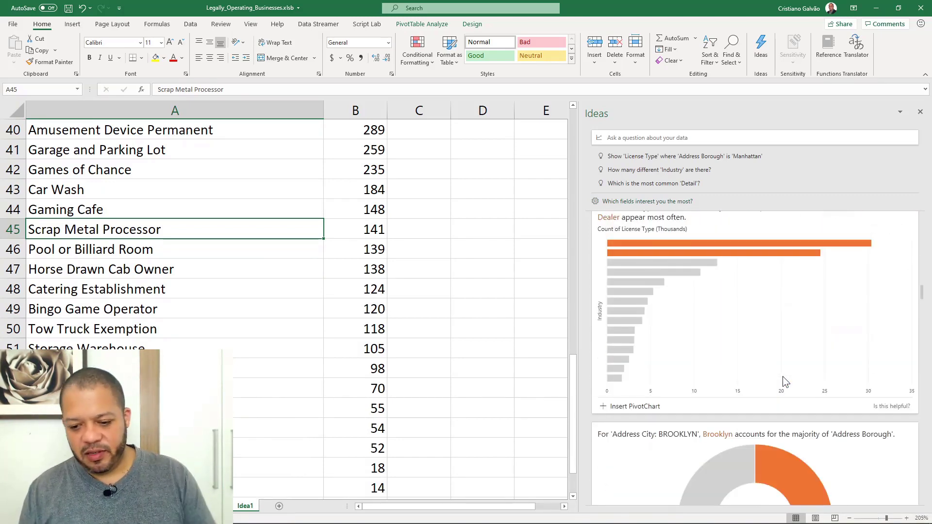
scroll(783, 377, "down", 7)
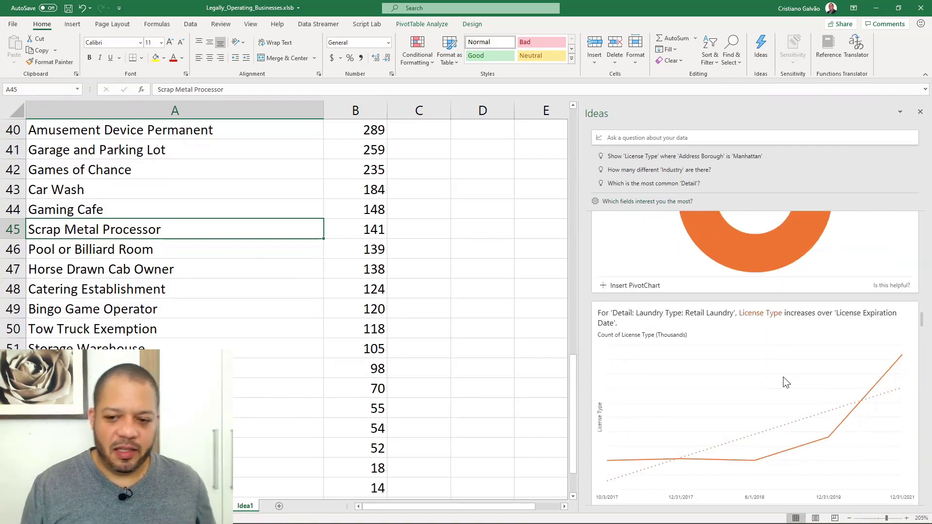
scroll(783, 378, "down", 10)
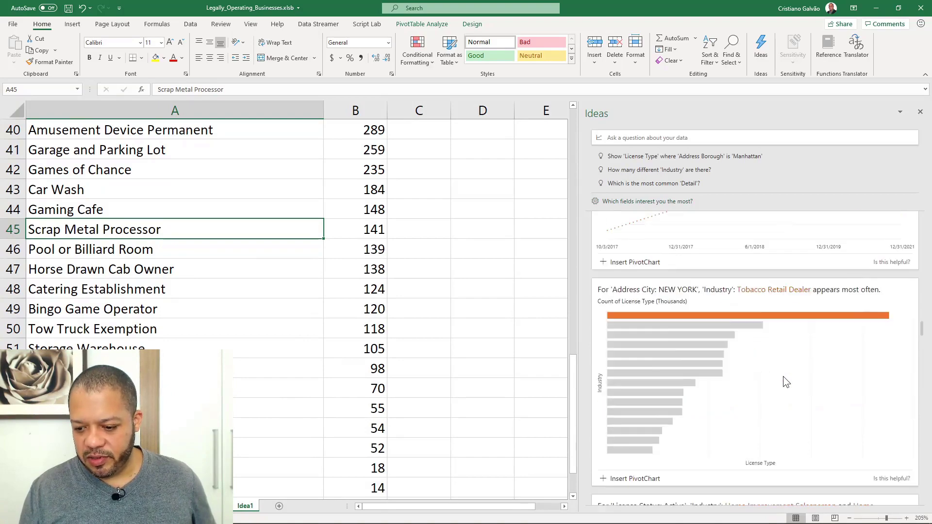
scroll(782, 376, "down", 10)
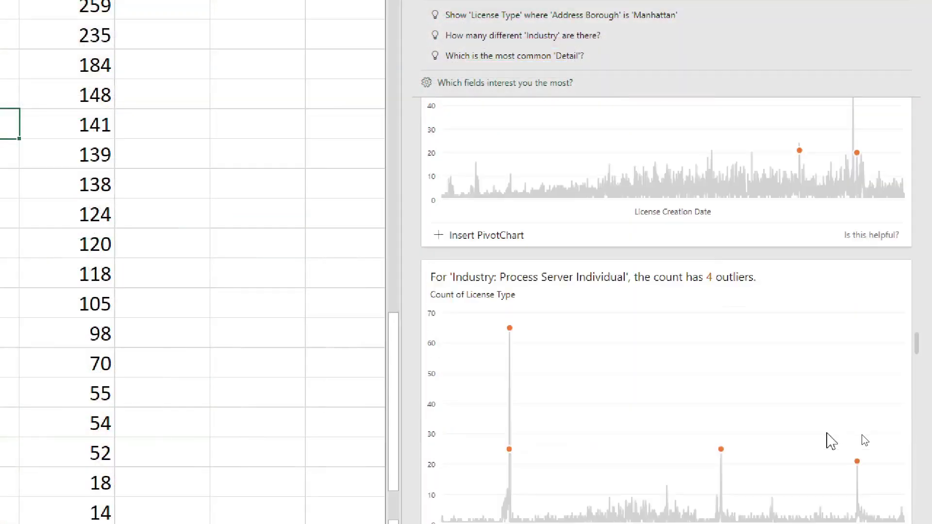
left_click_drag(916, 335, 921, 416)
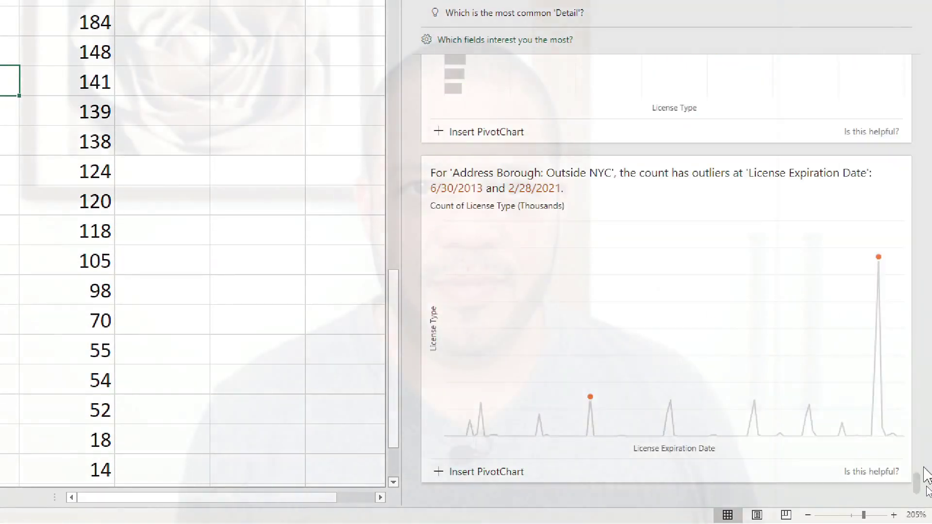